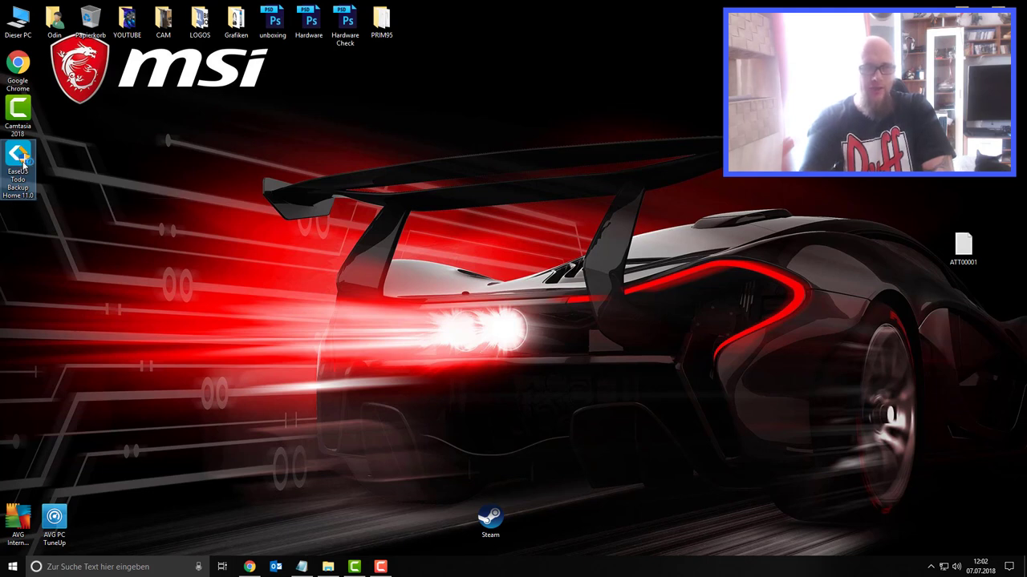
Step: Launch EaseUS Todo Backup Home and browse for a backup to restore on Volume (F:) under Computer
{"action": "double_click", "coordinate": [20, 159]}
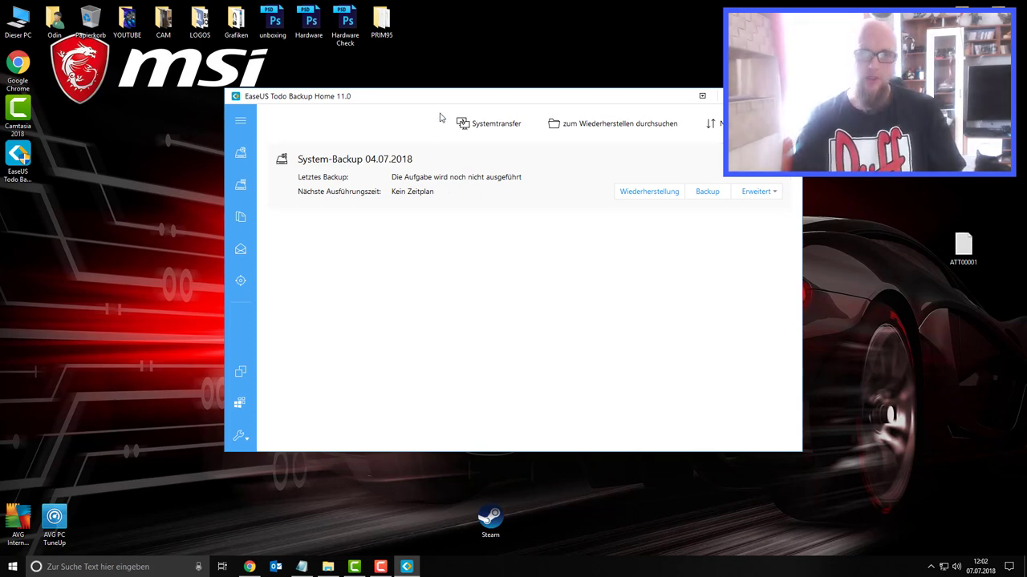
{"action": "left_click_drag", "start_coordinate": [430, 96], "coordinate": [217, 17]}
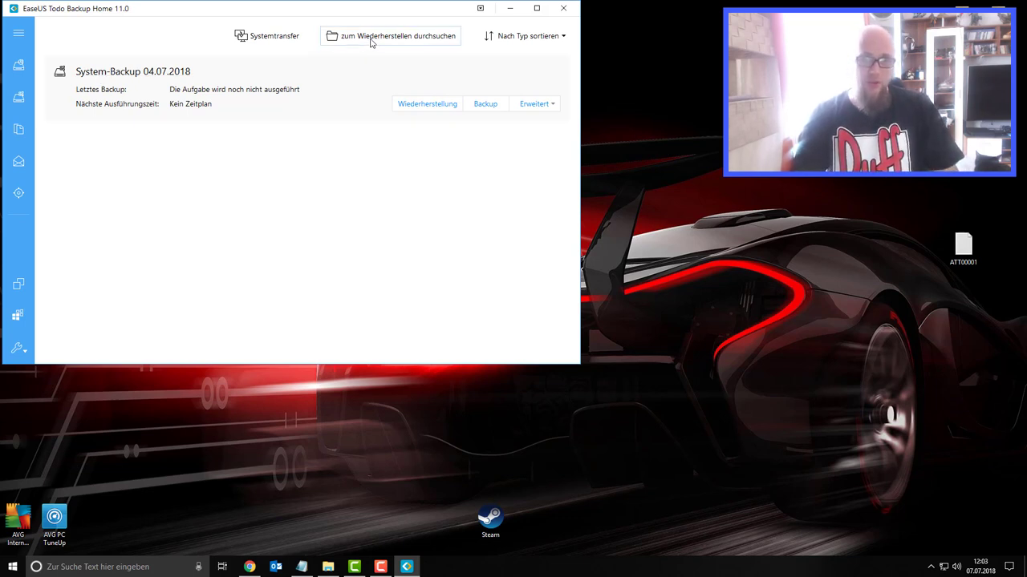
{"action": "left_click", "coordinate": [371, 38]}
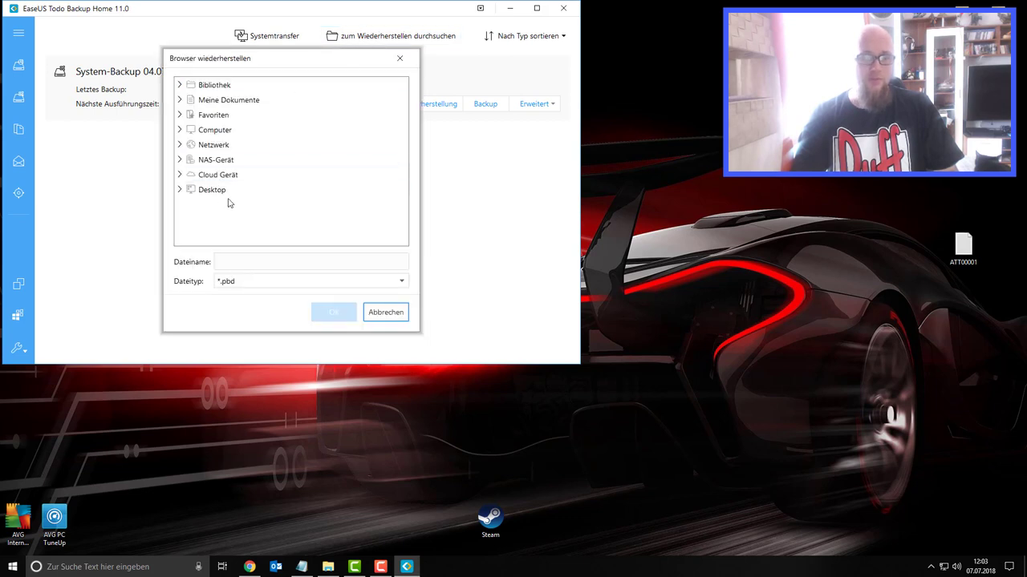
{"action": "left_click", "coordinate": [180, 130]}
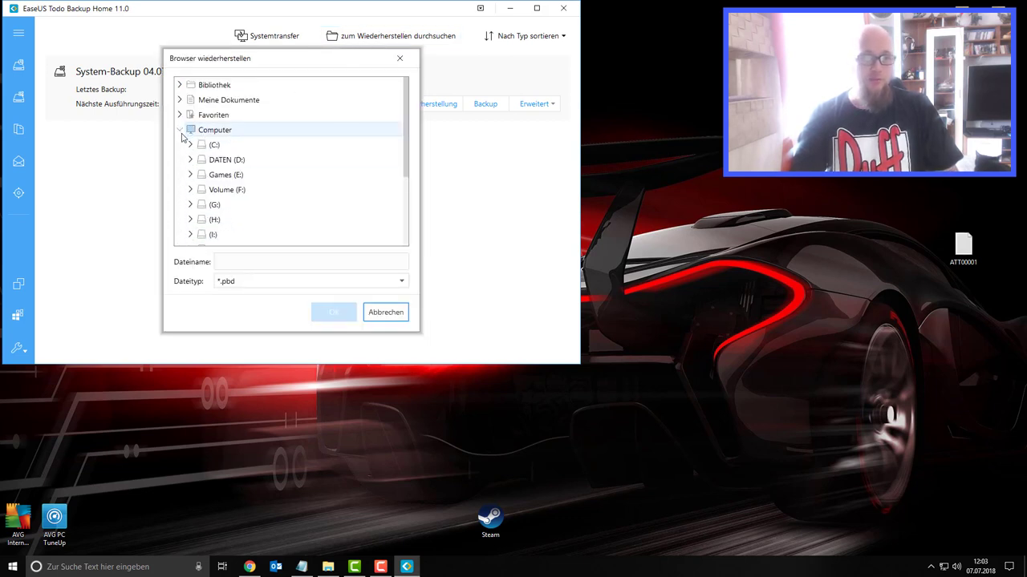
{"action": "left_click", "coordinate": [190, 190]}
{"action": "scroll", "coordinate": [291, 195], "scroll_direction": "down", "scroll_amount": 2}
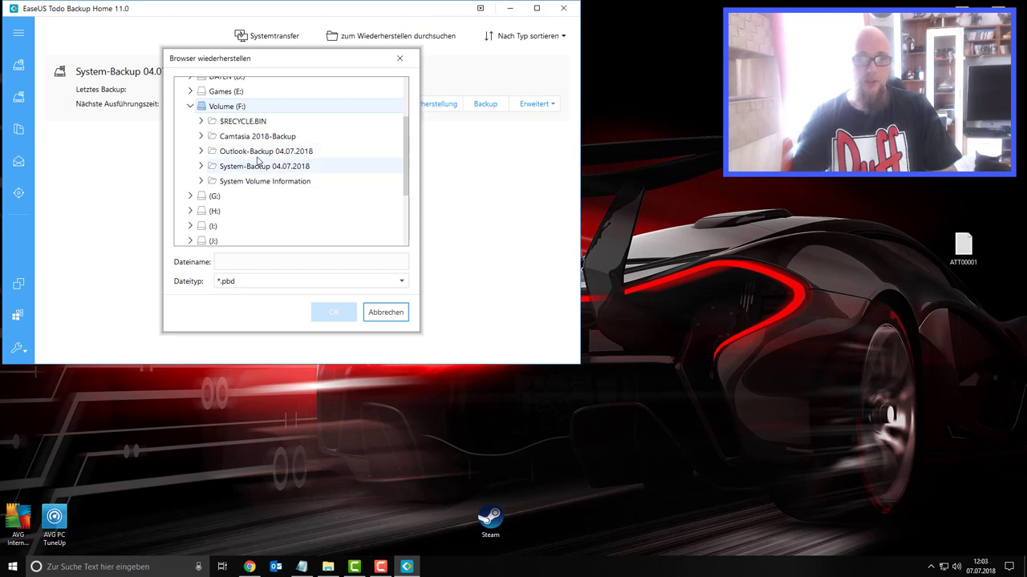
Step: Open Outlook-Backup 04.07.2018_20180704_Full_v1.pbd for restoring, examine its mailbox contents and restore location options, and close the restore window
{"action": "left_click", "coordinate": [258, 154]}
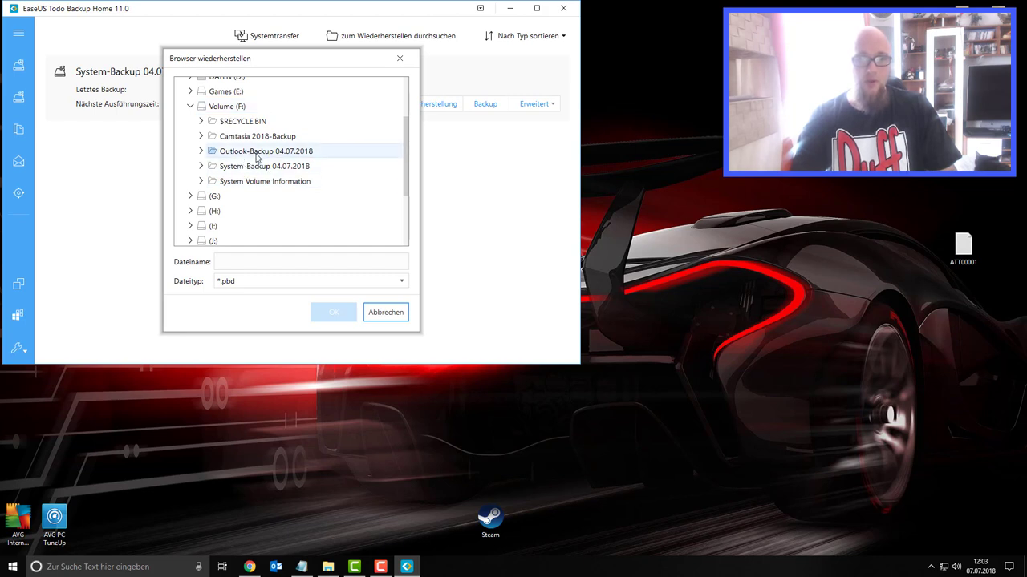
{"action": "left_click", "coordinate": [202, 152]}
{"action": "left_click", "coordinate": [252, 168]}
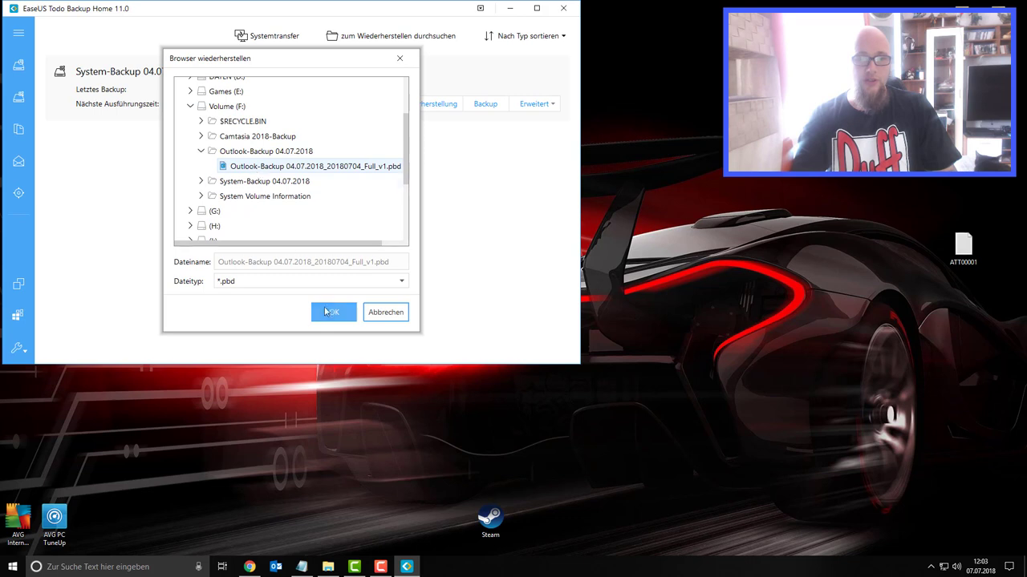
{"action": "left_click", "coordinate": [329, 312]}
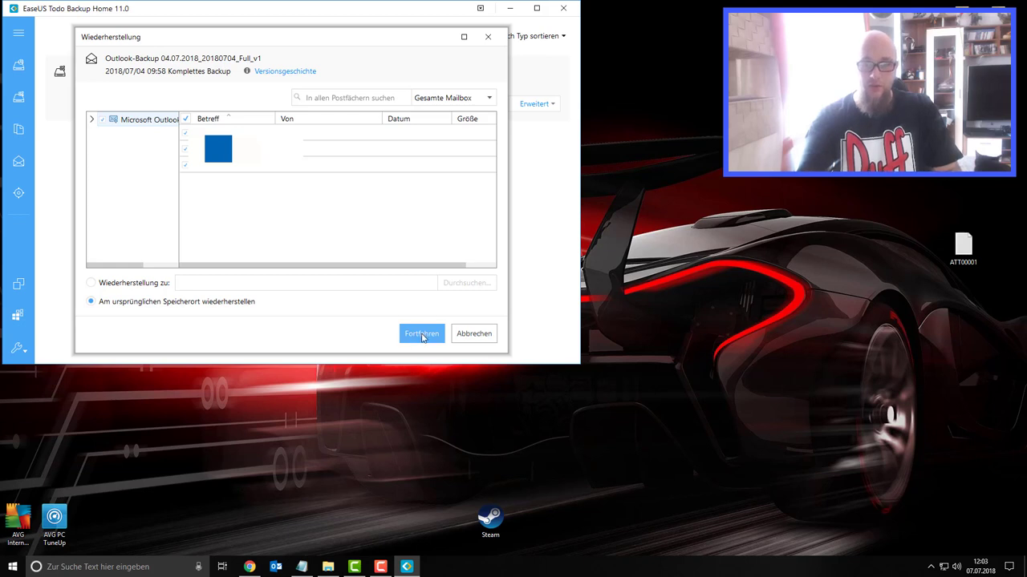
{"action": "left_click", "coordinate": [488, 37]}
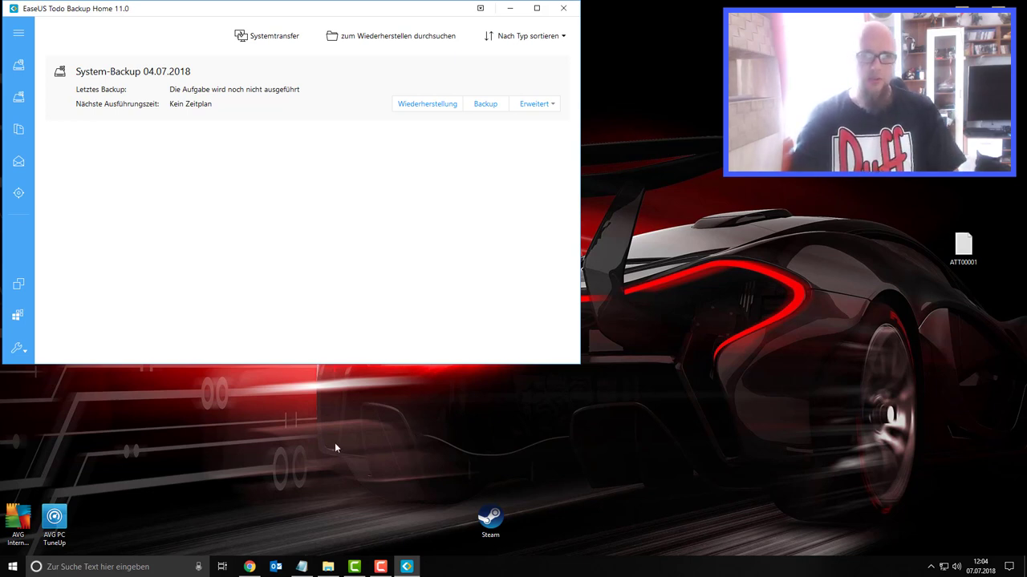
Step: Switch to the Notepad note and enclose the Benutzername part of the Outlook folder path in asterisks
{"action": "left_click", "coordinate": [302, 566]}
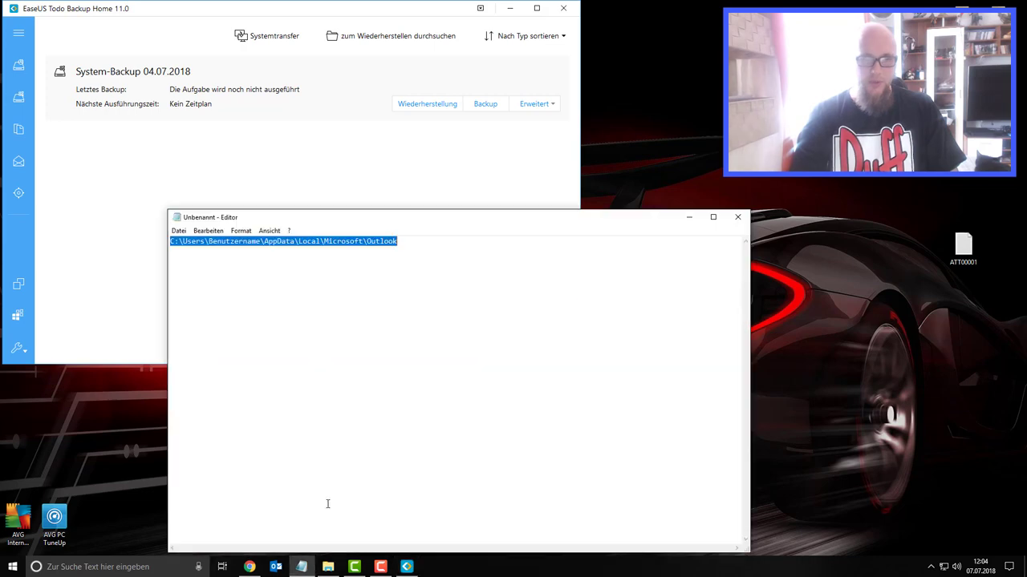
{"action": "left_click_drag", "start_coordinate": [319, 218], "coordinate": [173, 40]}
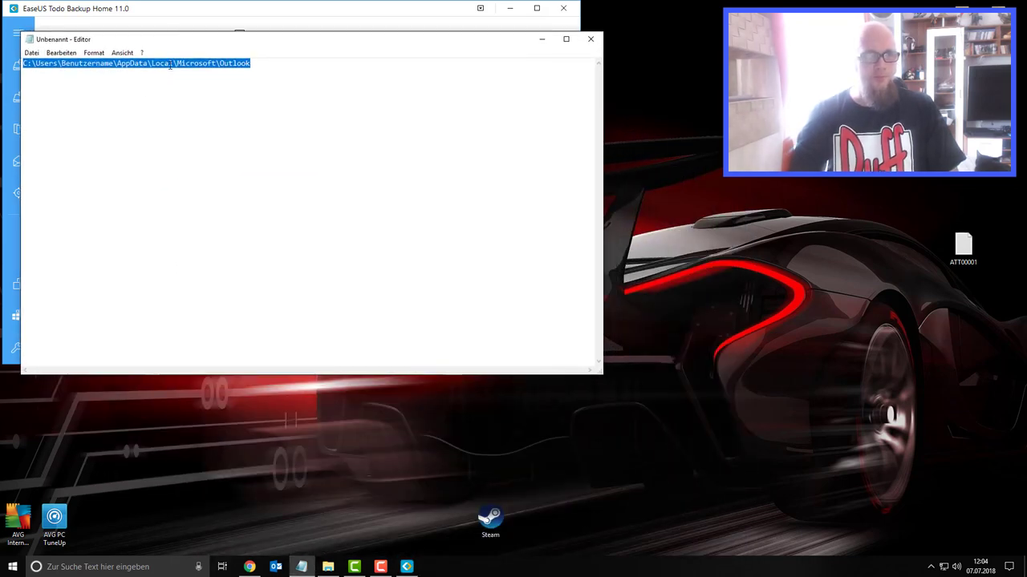
{"action": "right_click", "coordinate": [170, 65]}
{"action": "left_click", "coordinate": [195, 99]}
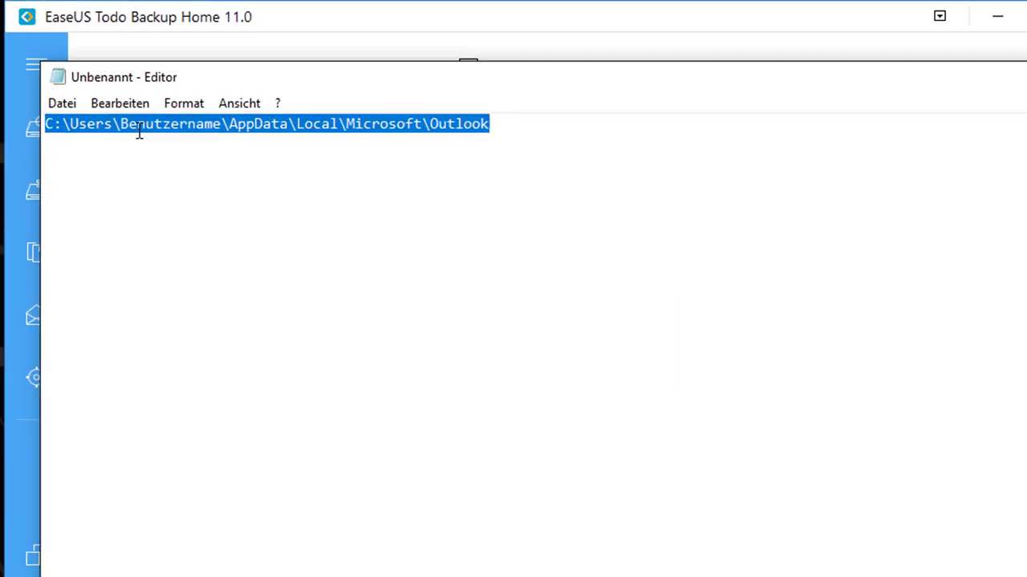
{"action": "left_click", "coordinate": [63, 64]}
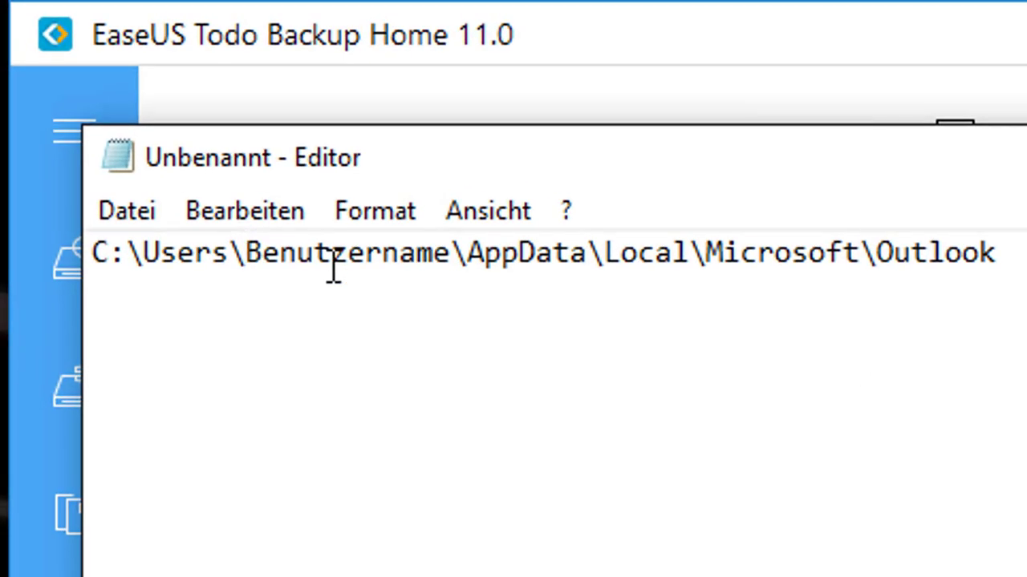
{"action": "type", "text": "*"}
{"action": "left_click", "coordinate": [469, 240]}
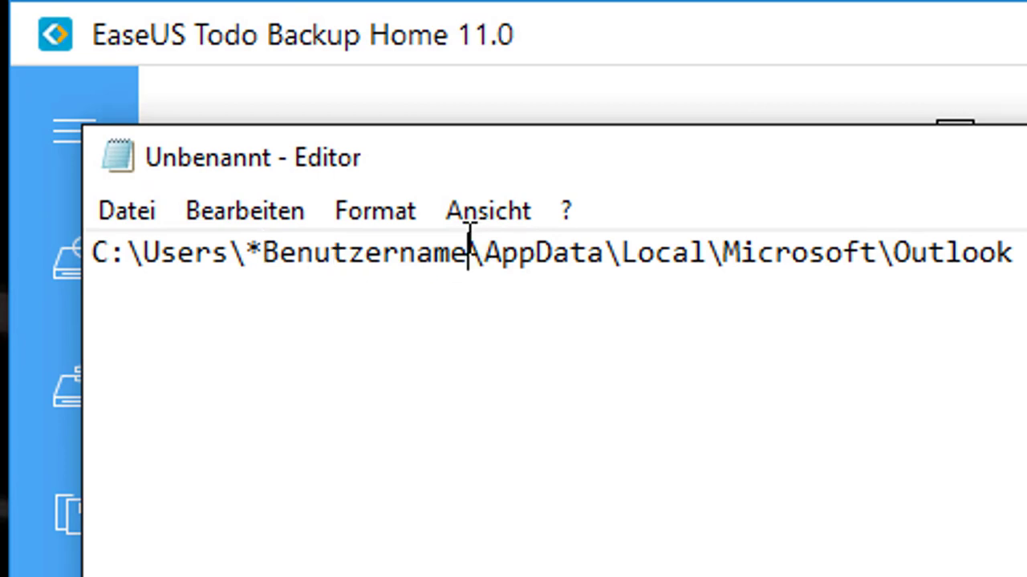
{"action": "type", "text": "*"}
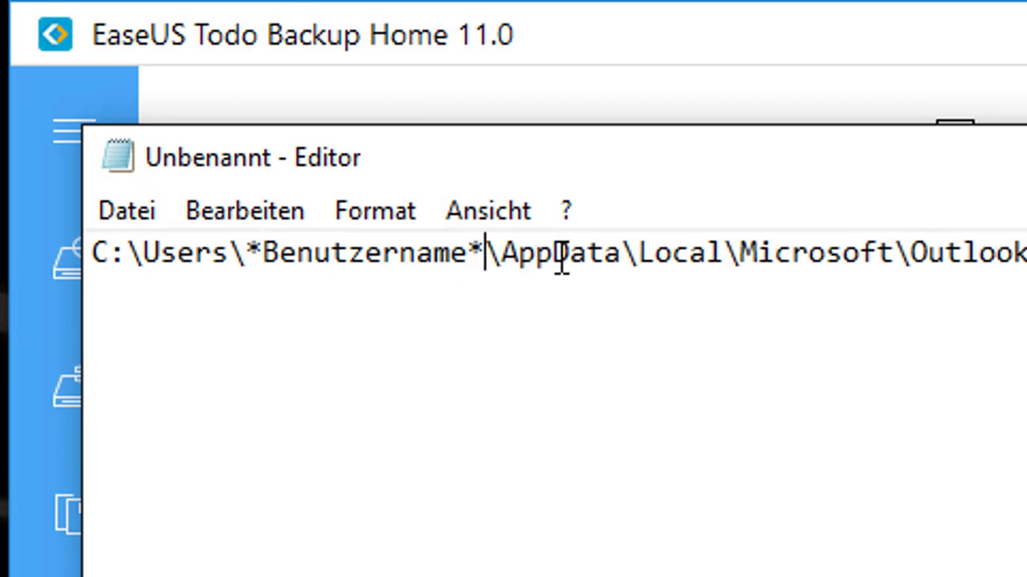
Step: Copy the whole path C:\Users\*Benutzername*\AppData\Local\Microsoft\Outlook from the note and return to the desktop
{"action": "left_click_drag", "start_coordinate": [1025, 253], "coordinate": [775, 254]}
{"action": "left_click_drag", "start_coordinate": [541, 260], "coordinate": [55, 234]}
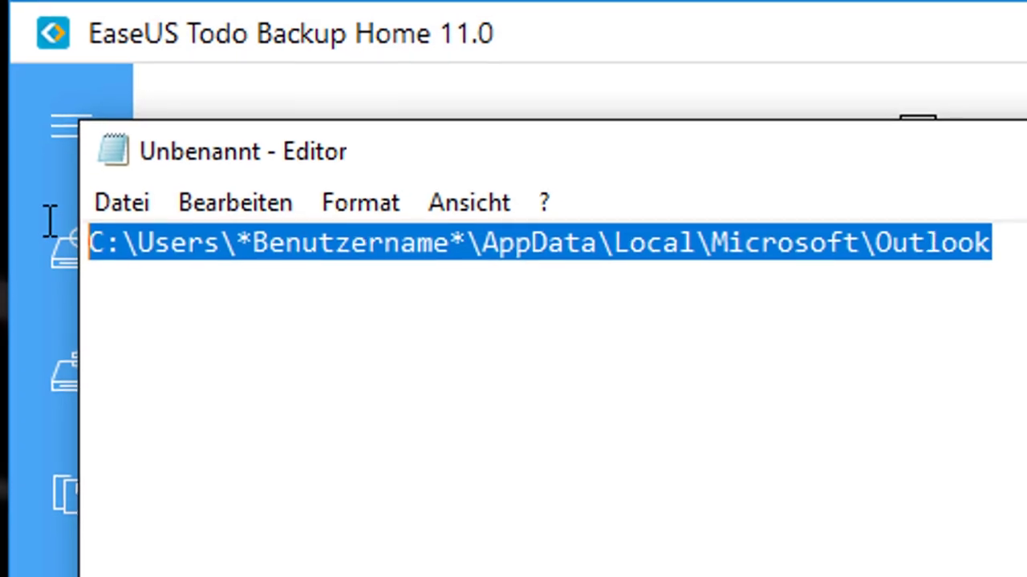
{"action": "right_click", "coordinate": [198, 282]}
{"action": "left_click", "coordinate": [305, 406]}
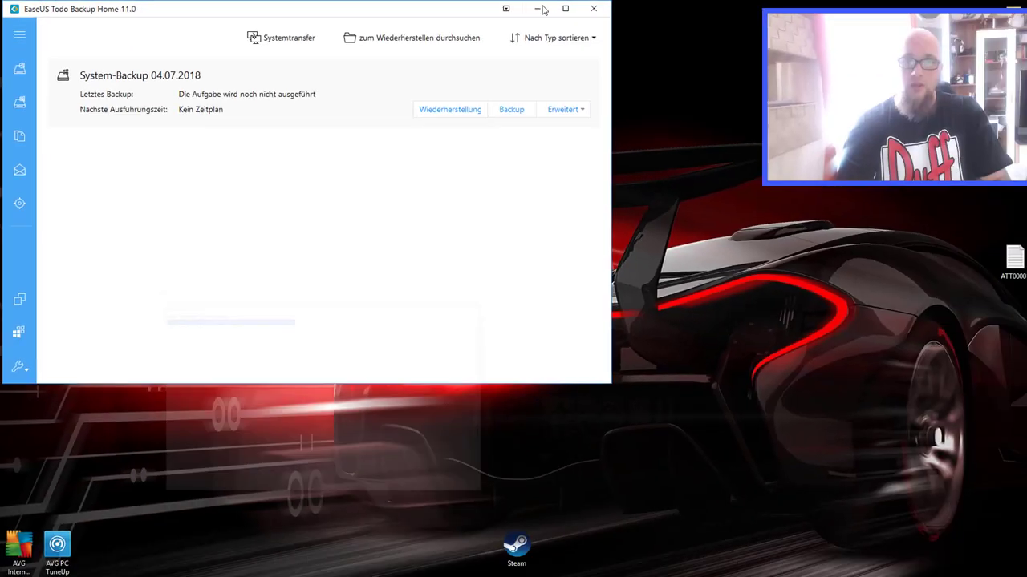
{"action": "key", "text": "super+d"}
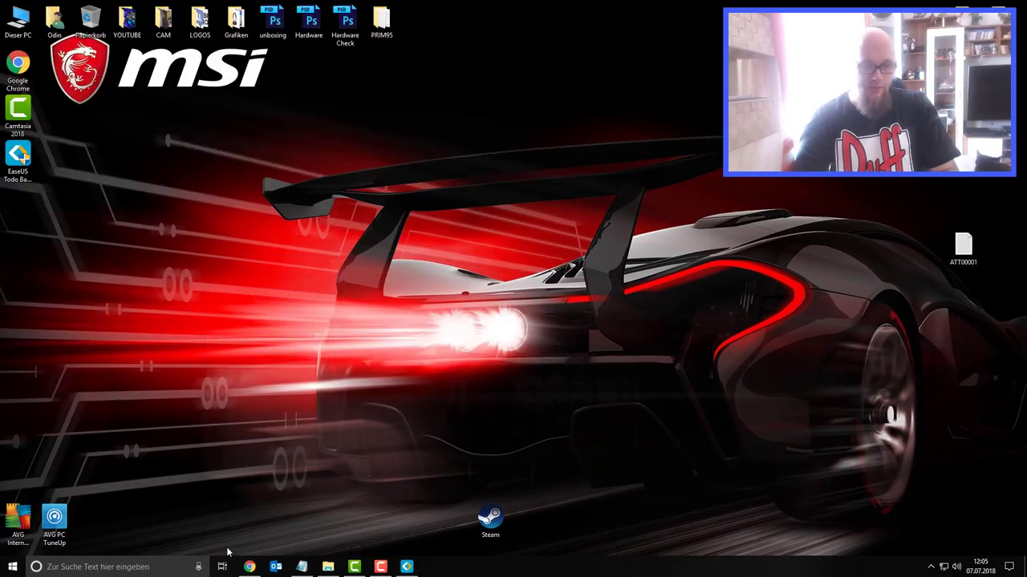
{"action": "left_click", "coordinate": [328, 567]}
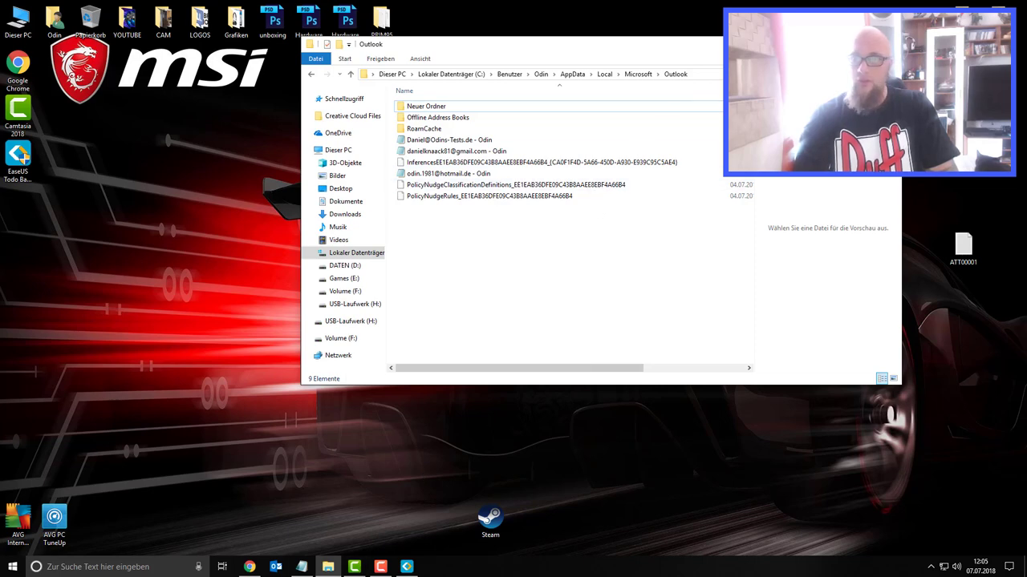
{"action": "key", "text": "super+d"}
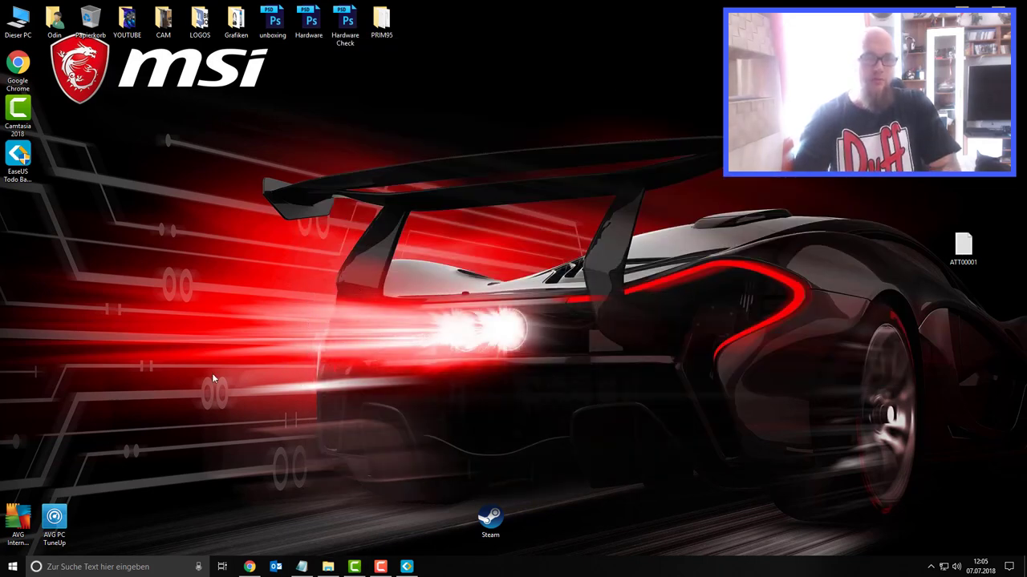
{"action": "left_click", "coordinate": [13, 567]}
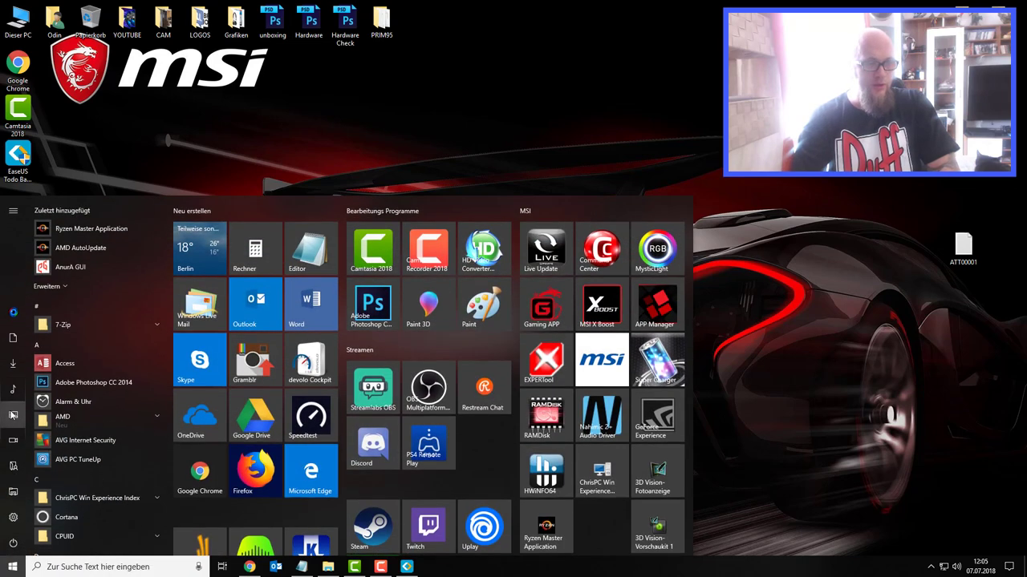
{"action": "left_click", "coordinate": [15, 440]}
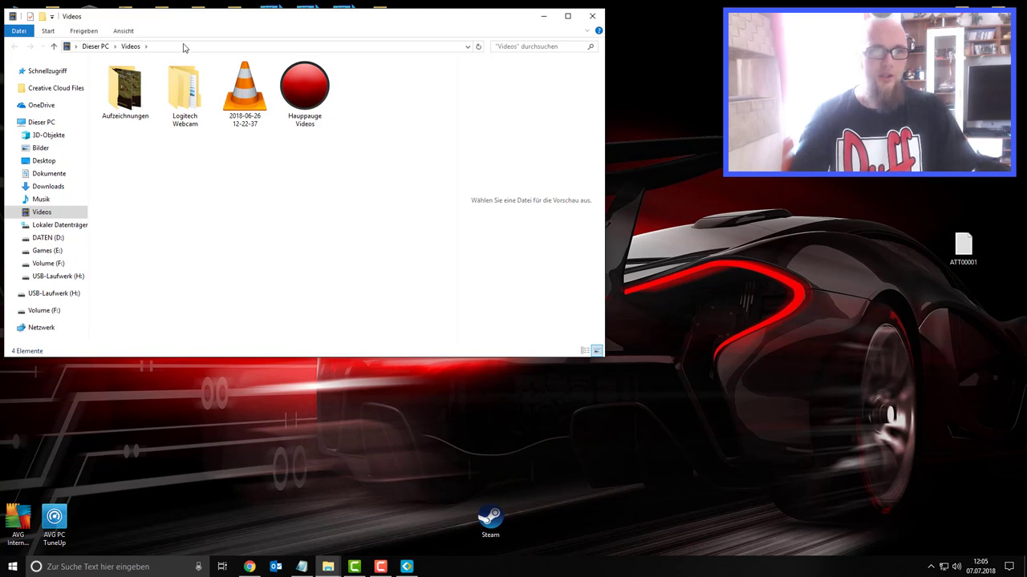
{"action": "left_click", "coordinate": [592, 16]}
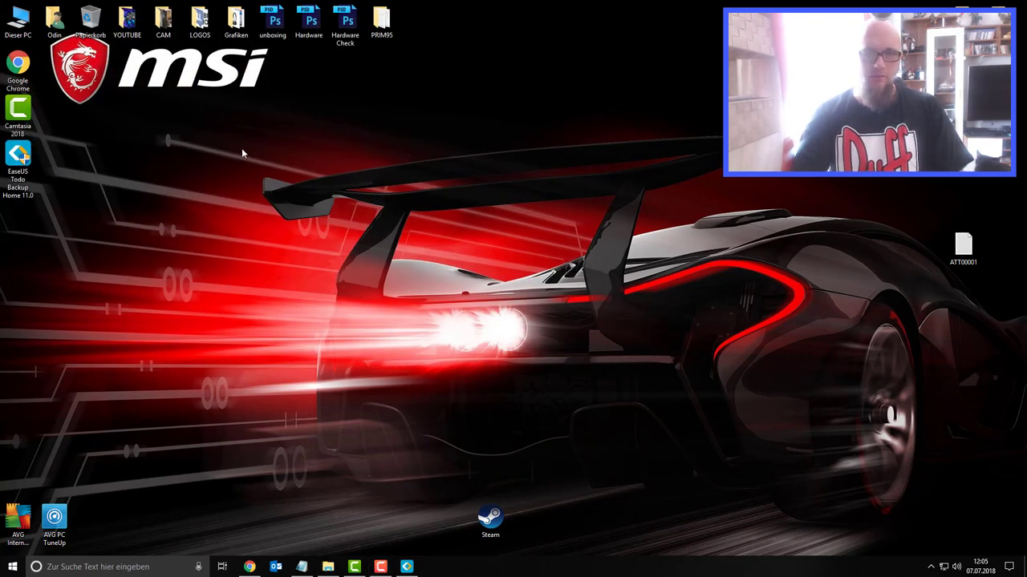
Step: Create a new folder on the desktop, open it to look at its location path, and close its window
{"action": "right_click", "coordinate": [242, 149]}
{"action": "mouse_move", "coordinate": [300, 247]}
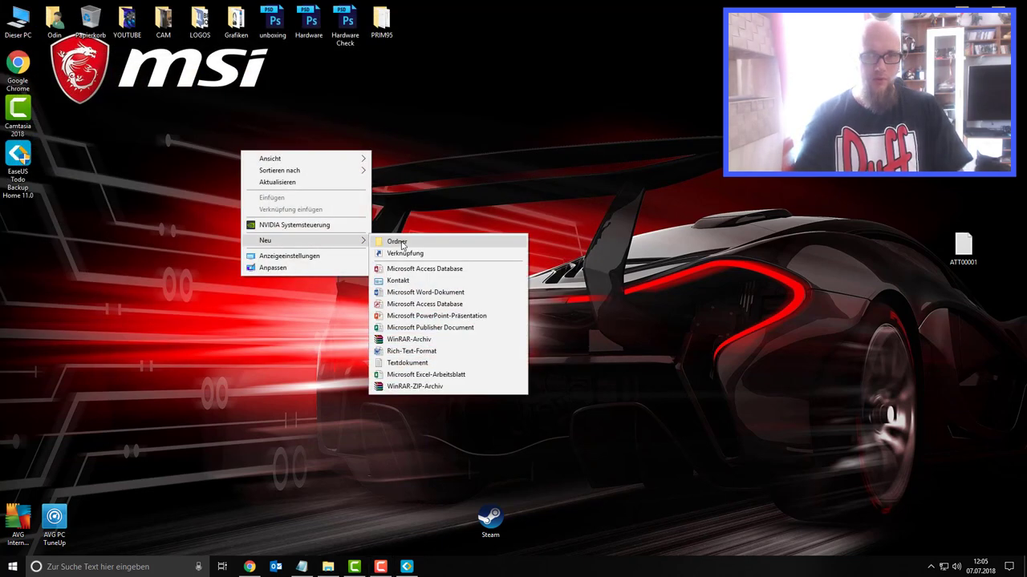
{"action": "left_click", "coordinate": [393, 239]}
{"action": "left_click", "coordinate": [338, 215]}
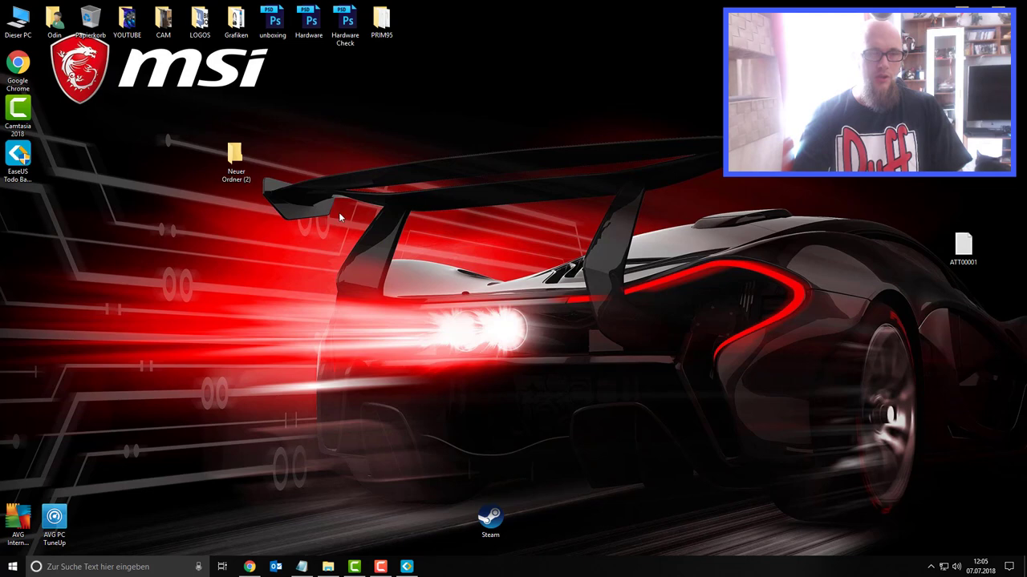
{"action": "double_click", "coordinate": [239, 154]}
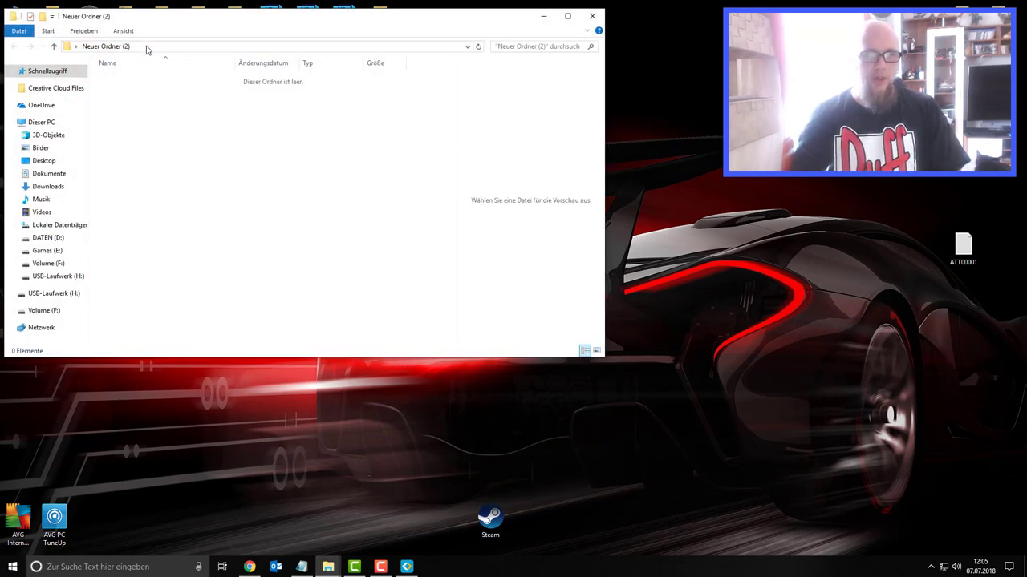
{"action": "left_click", "coordinate": [147, 47]}
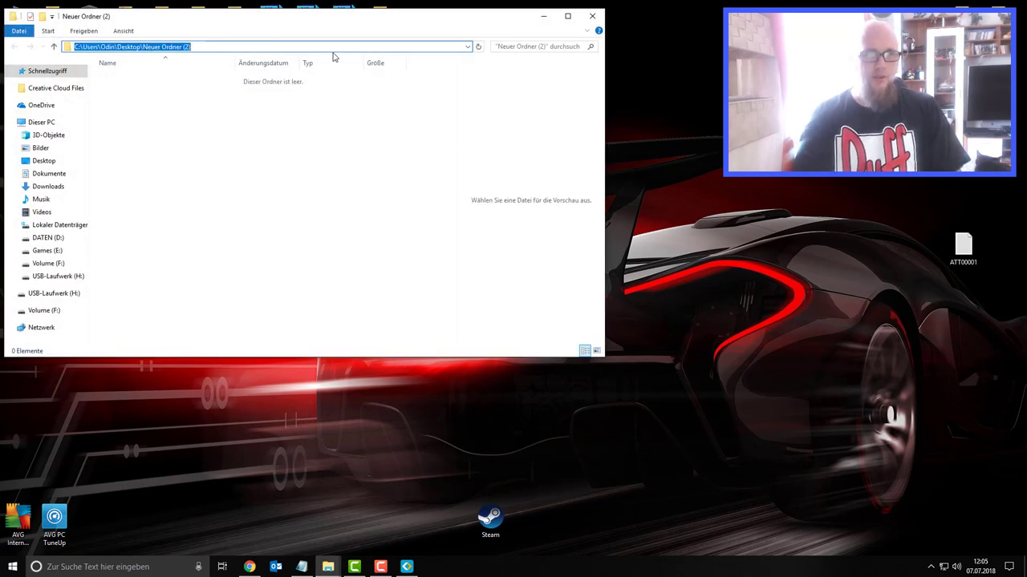
{"action": "left_click", "coordinate": [592, 16]}
Step: Open Dieser PC in File Explorer and paste C:\Users\*Benutzername*\AppData\Local\Microsoft\Outlook as the folder location
{"action": "left_click", "coordinate": [12, 567]}
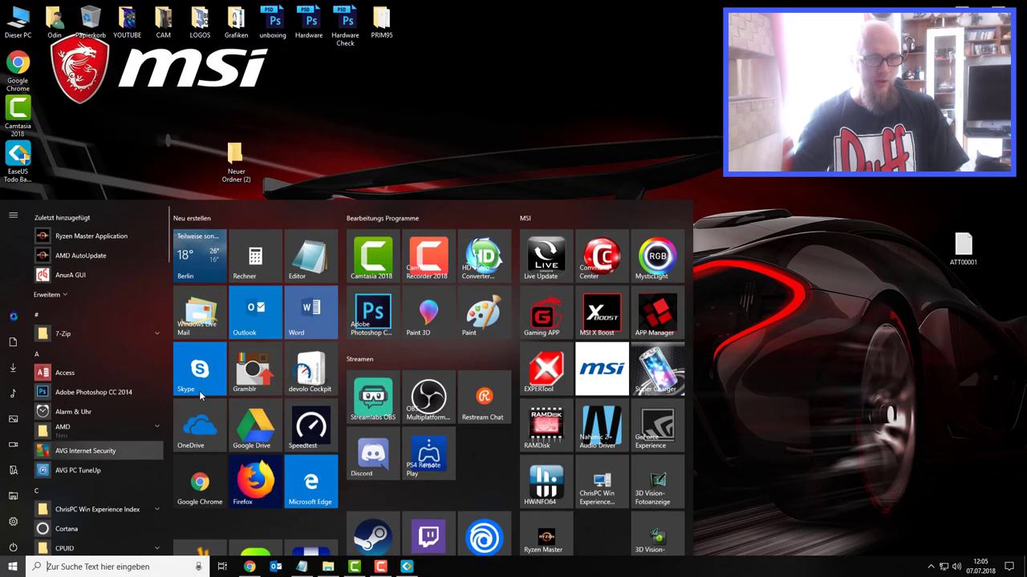
{"action": "left_click", "coordinate": [59, 110]}
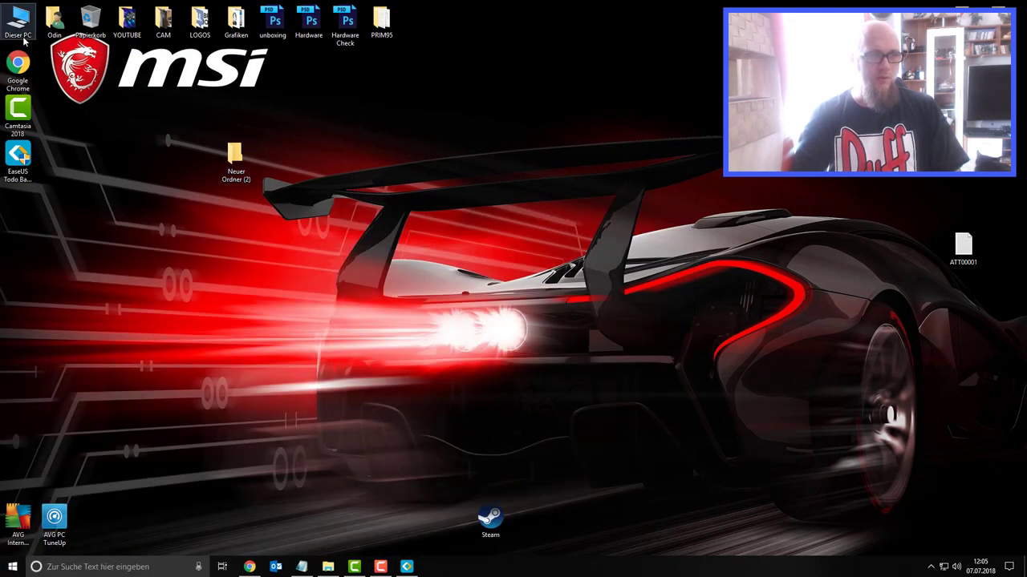
{"action": "double_click", "coordinate": [18, 20]}
{"action": "left_click", "coordinate": [167, 46]}
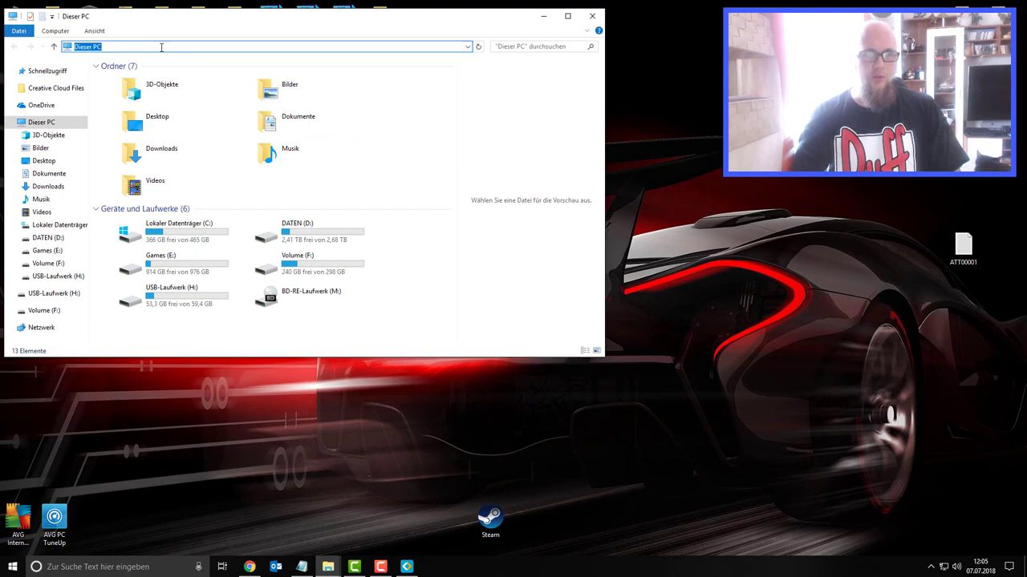
{"action": "left_click_drag", "start_coordinate": [138, 23], "coordinate": [181, 47]}
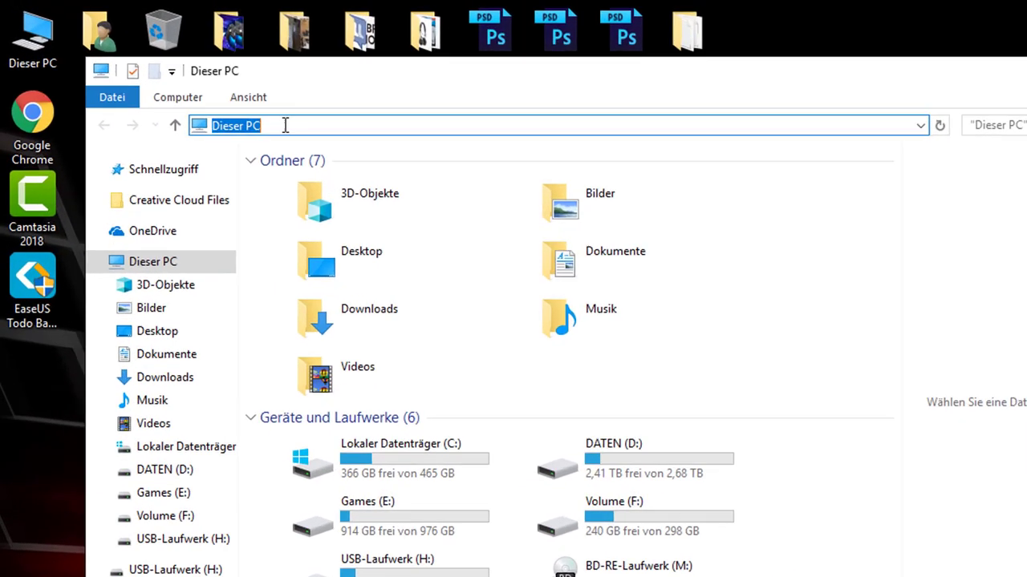
{"action": "right_click", "coordinate": [156, 69]}
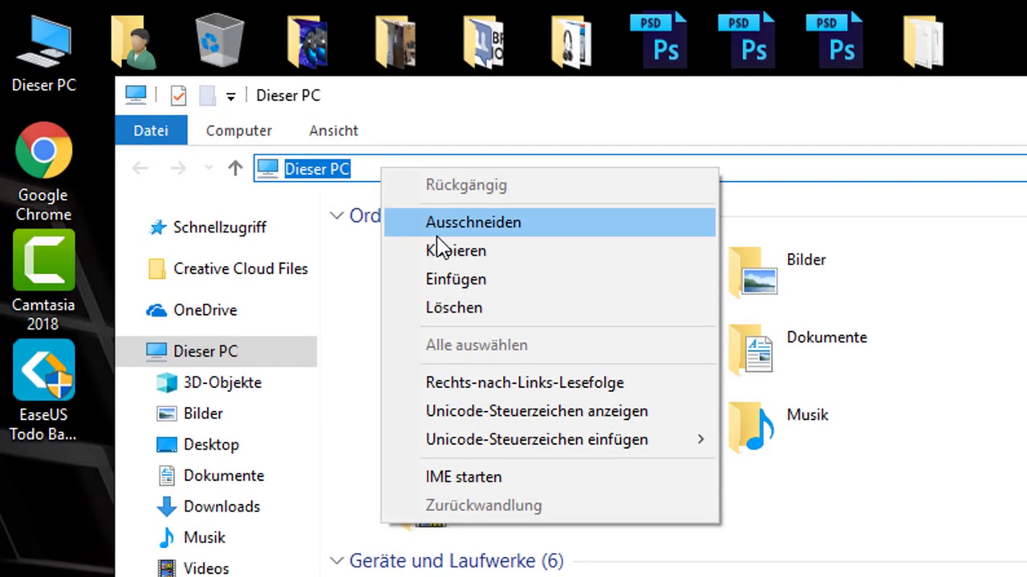
{"action": "left_click", "coordinate": [460, 281]}
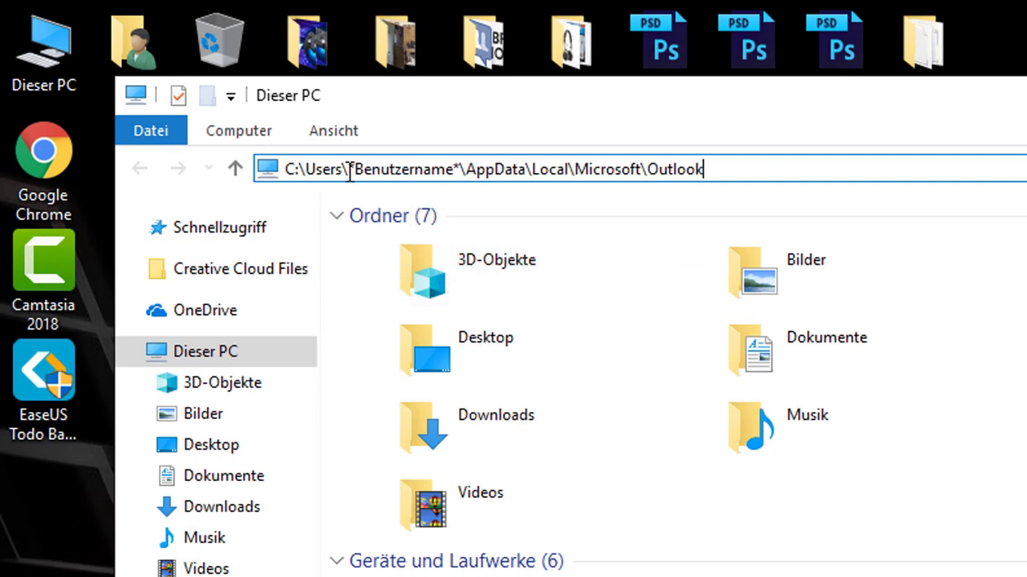
Step: Replace *Benutzername* in the folder path with the Windows account's user name and open the Outlook data folder
{"action": "left_click_drag", "start_coordinate": [350, 170], "coordinate": [464, 170]}
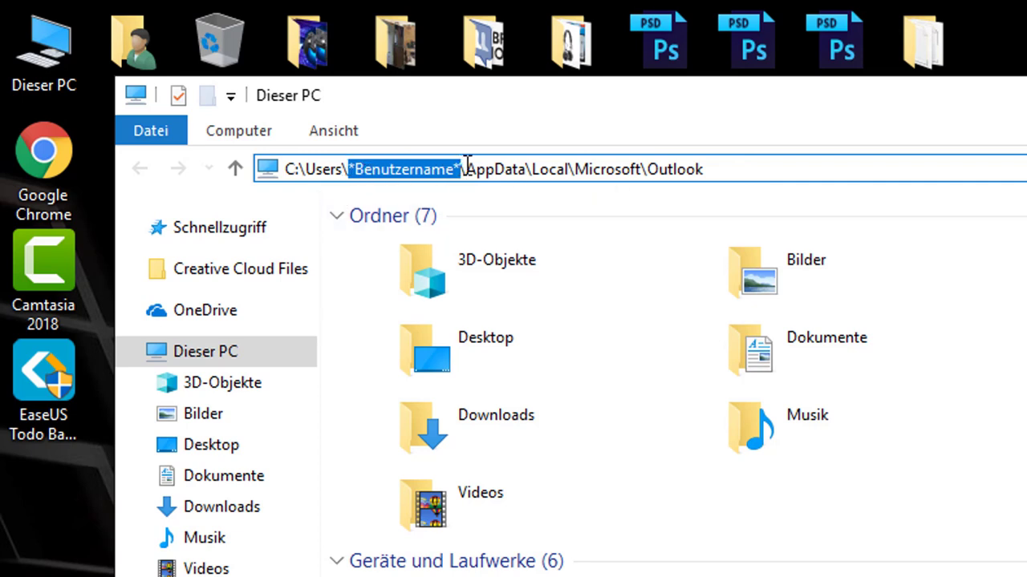
{"action": "key", "text": "Delete"}
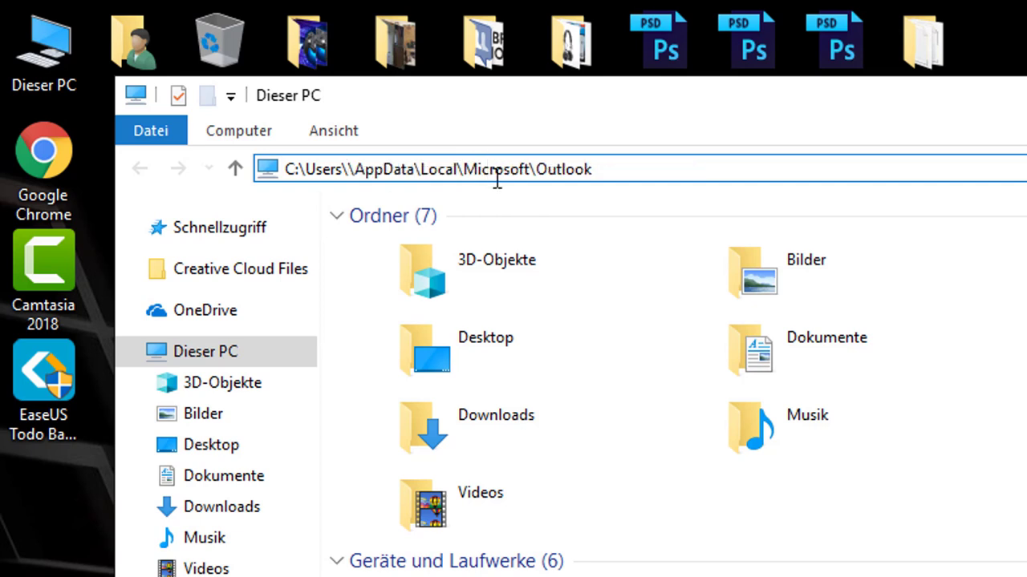
{"action": "type", "text": "din"}
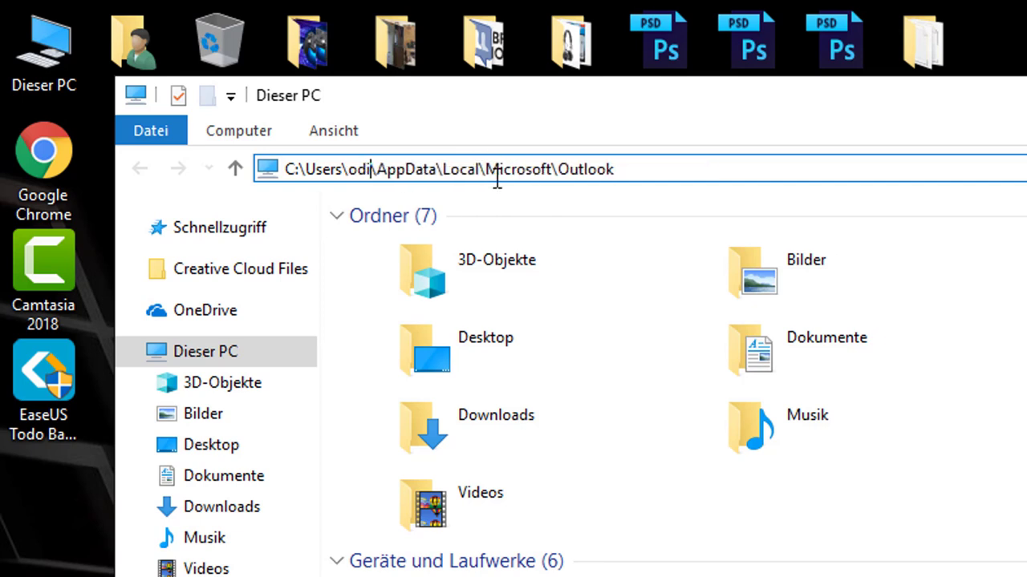
{"action": "key", "text": "Return"}
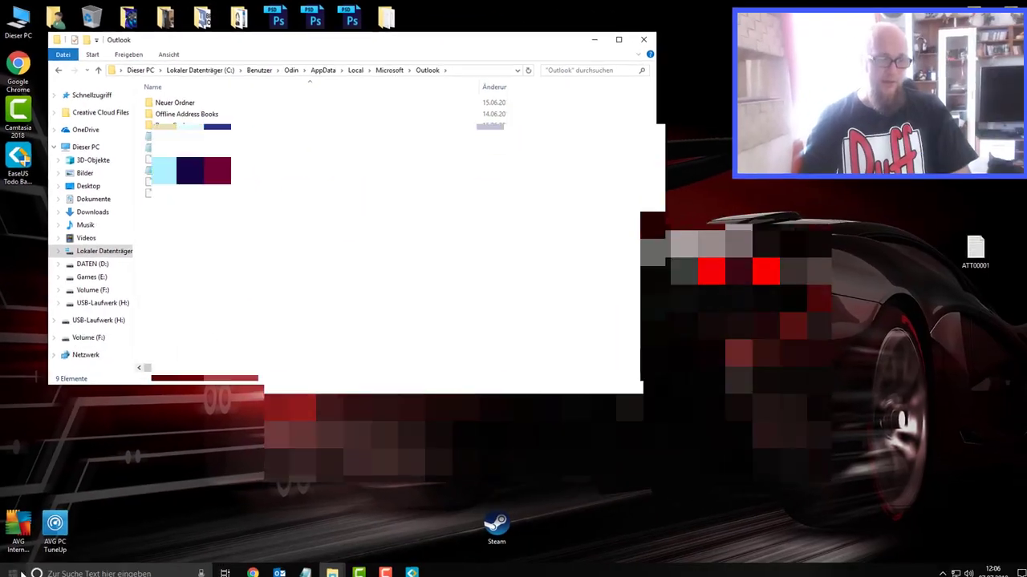
Step: Check the Windows account's user name in the Start menu and return to the Outlook folder window
{"action": "left_click", "coordinate": [15, 572]}
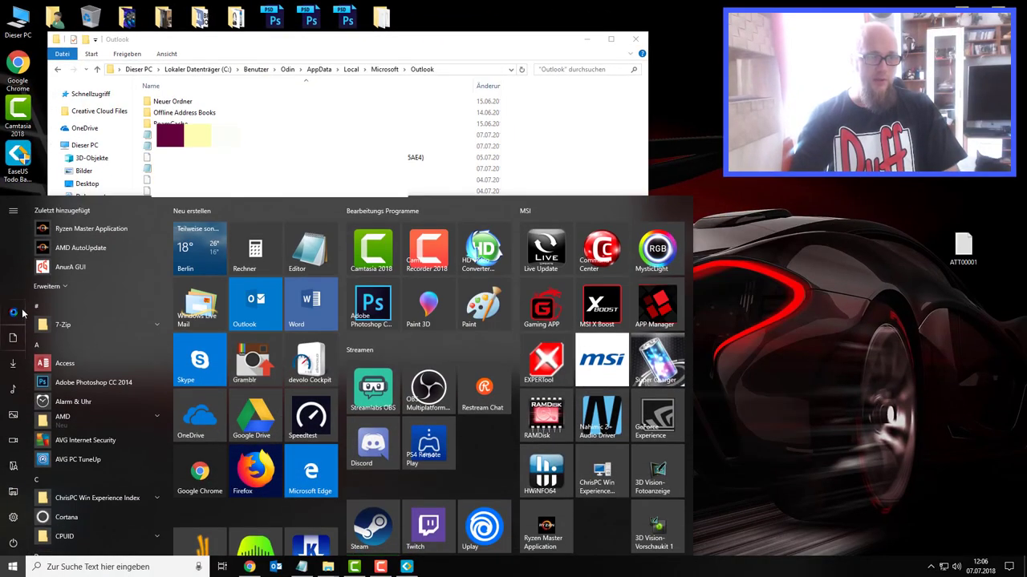
{"action": "mouse_move", "coordinate": [14, 311]}
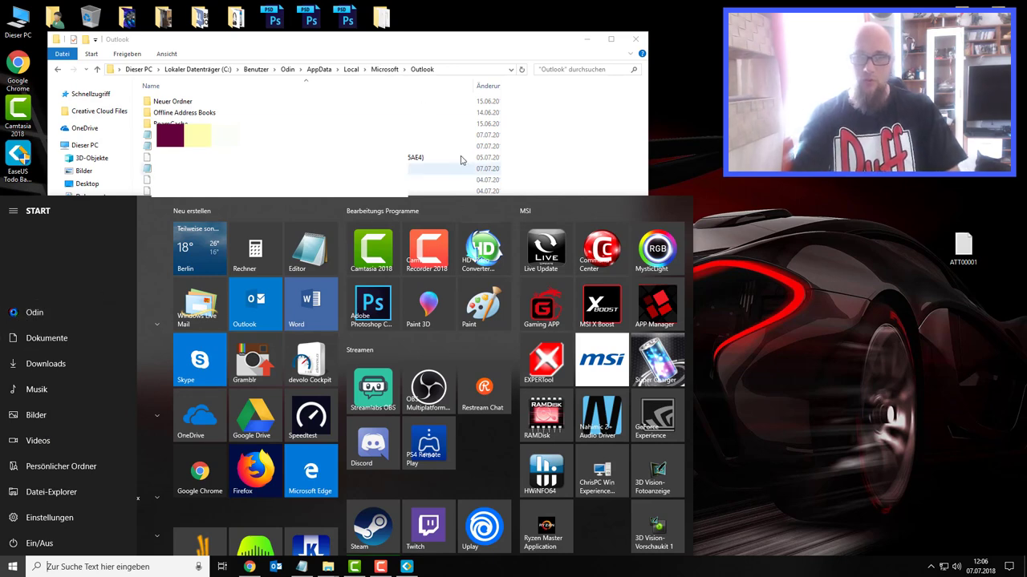
{"action": "left_click", "coordinate": [363, 49]}
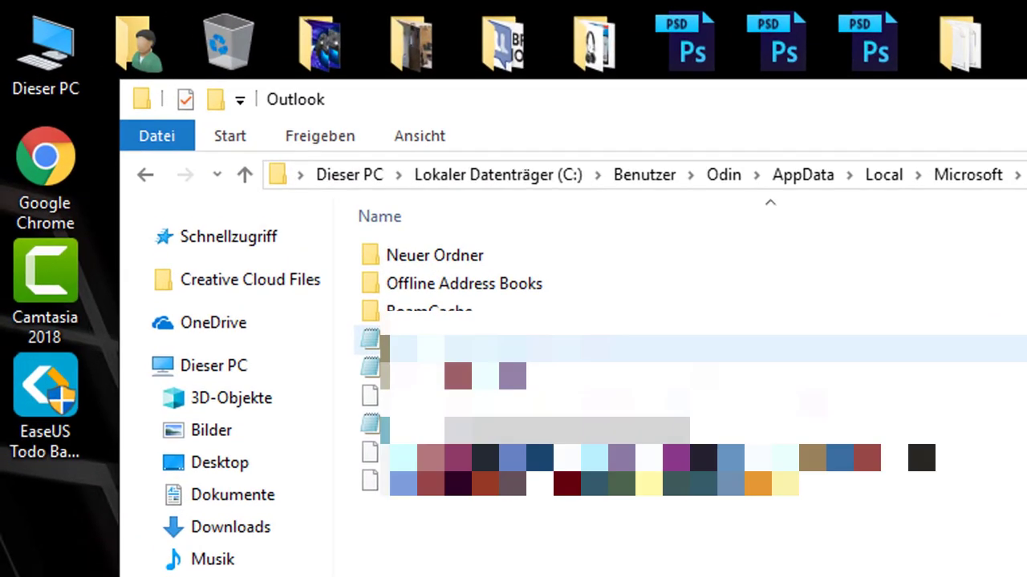
Step: Select the three Outlook data files with notepad icons, view the actions available for them, and dismiss the list
{"action": "left_click", "coordinate": [481, 349]}
{"action": "left_click", "coordinate": [481, 376], "text": "ctrl"}
{"action": "left_click", "coordinate": [481, 431], "text": "ctrl"}
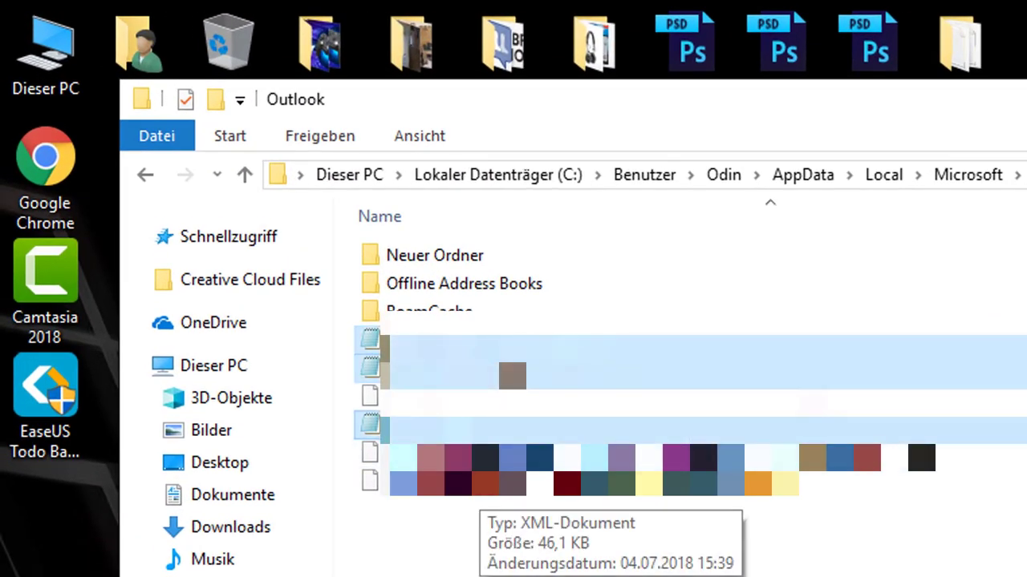
{"action": "right_click", "coordinate": [446, 364]}
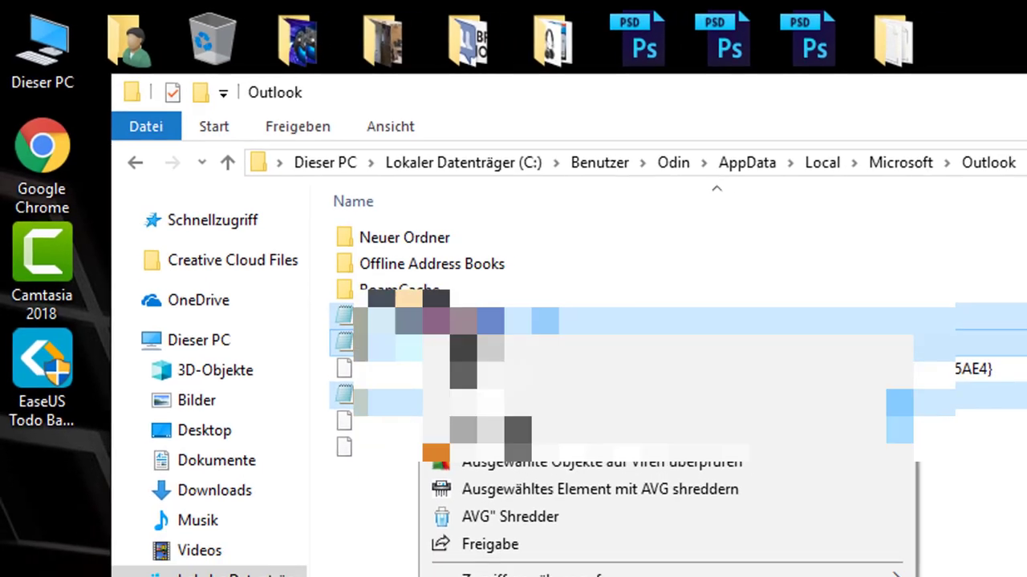
{"action": "left_click", "coordinate": [269, 337]}
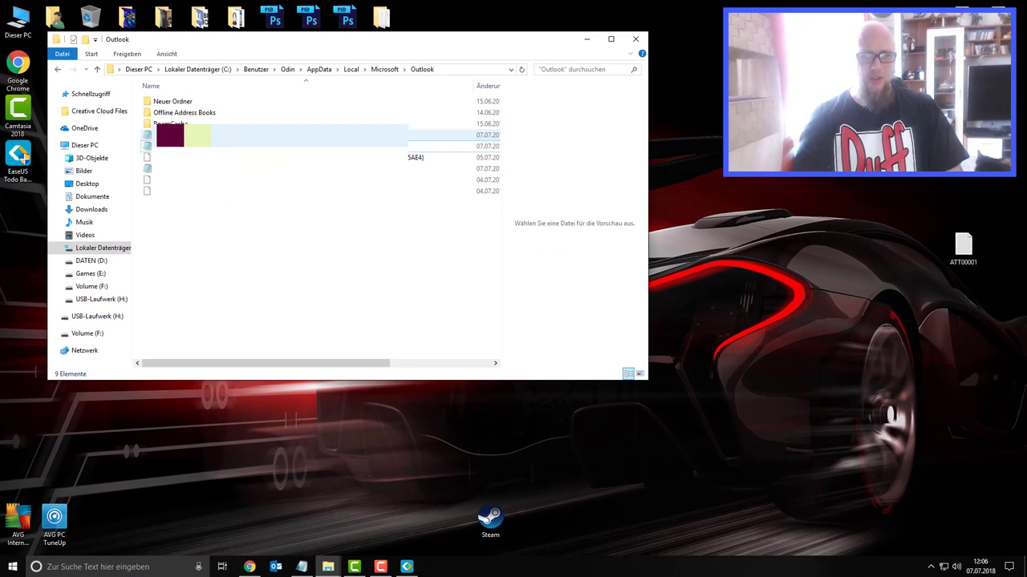
Step: Close the Outlook folder window and move Neuer Ordner (2) from the desktop to the recycle bin
{"action": "left_click", "coordinate": [635, 40]}
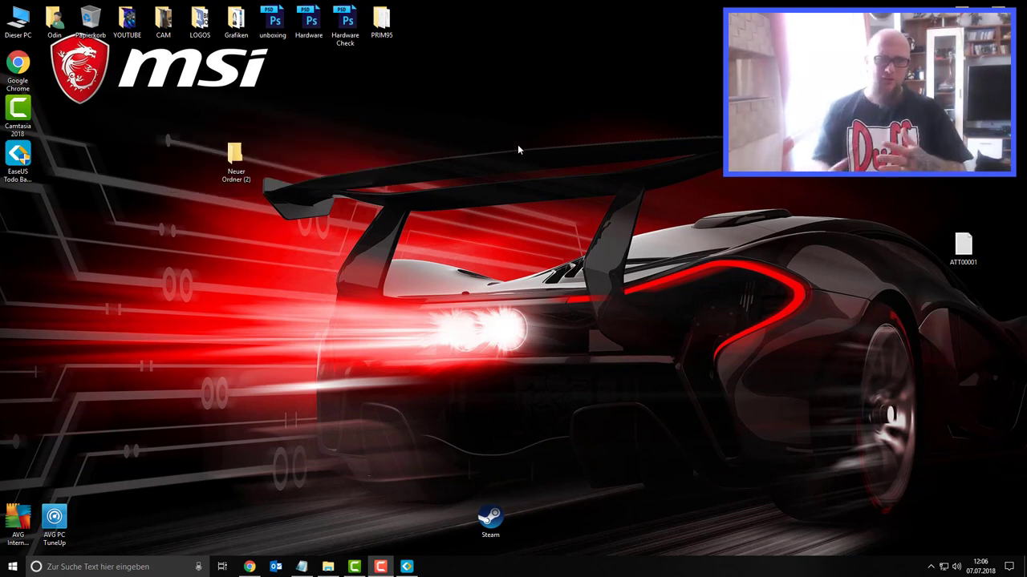
{"action": "left_click_drag", "start_coordinate": [240, 158], "coordinate": [91, 21]}
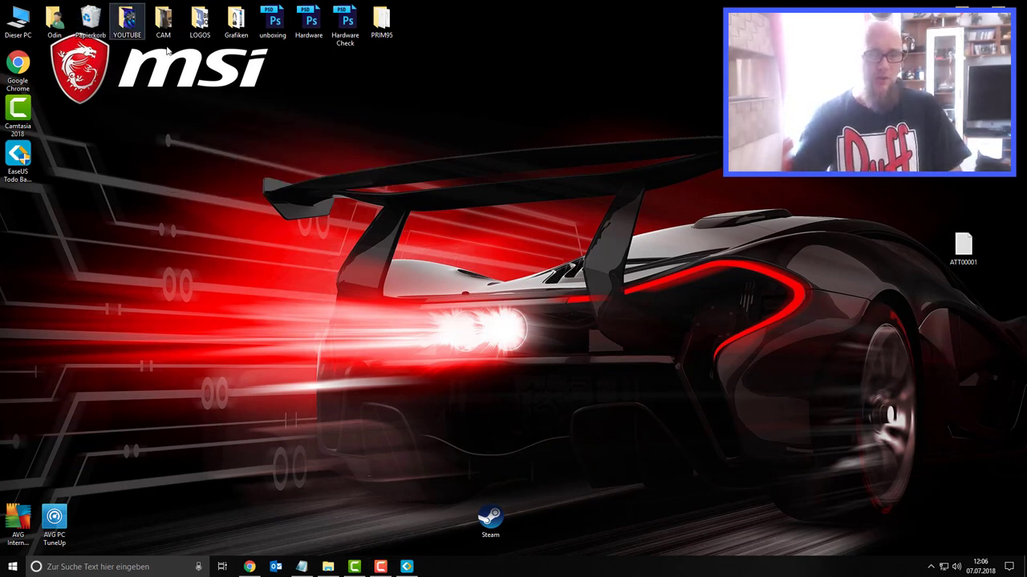
Step: Open EaseUS Todo Backup, browse the restorable backups on Volume (F:), and close the program without restoring anything
{"action": "double_click", "coordinate": [22, 177]}
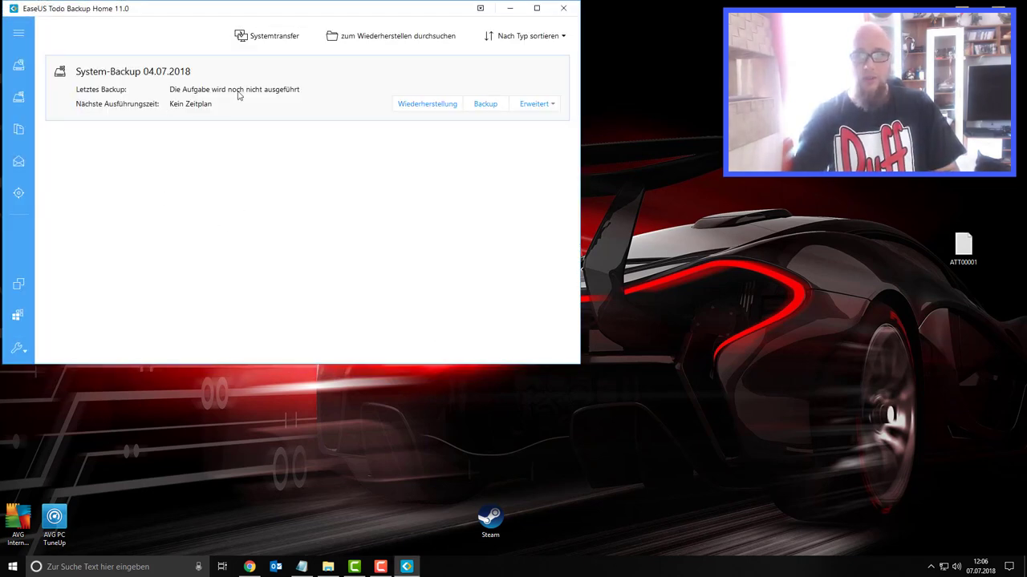
{"action": "left_click", "coordinate": [363, 38]}
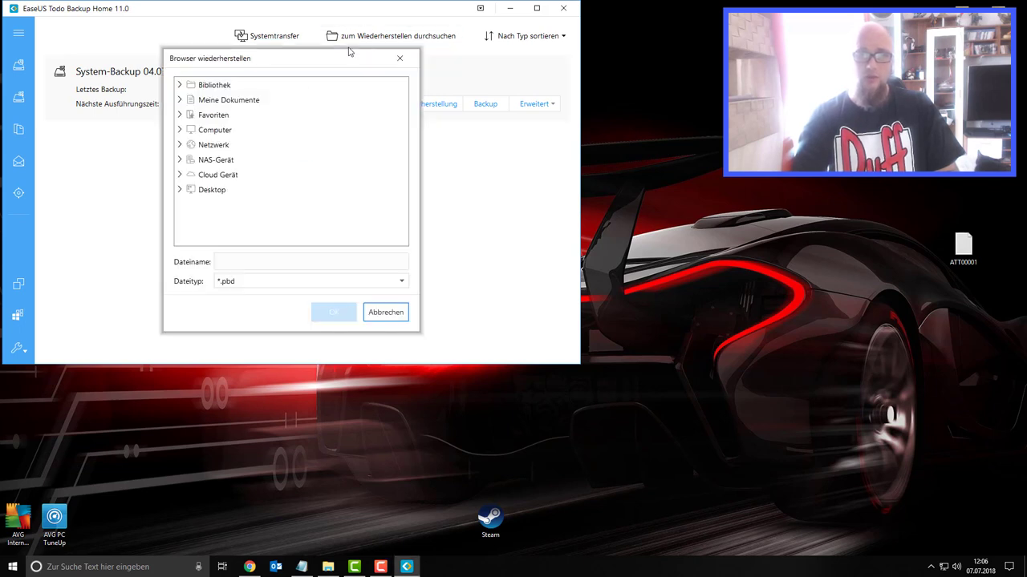
{"action": "left_click", "coordinate": [180, 130]}
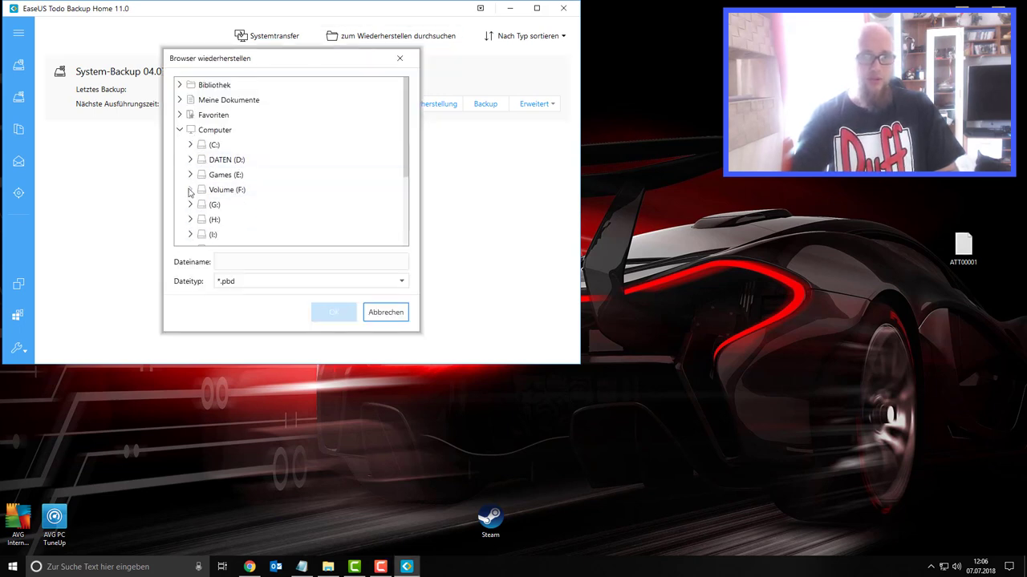
{"action": "left_click", "coordinate": [191, 190]}
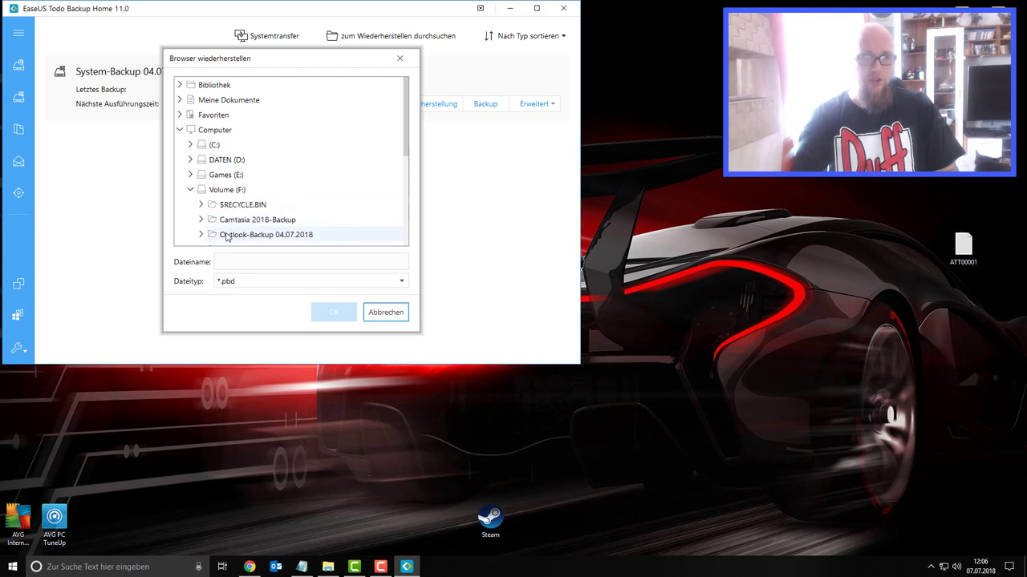
{"action": "scroll", "coordinate": [225, 237], "scroll_direction": "down", "scroll_amount": 1}
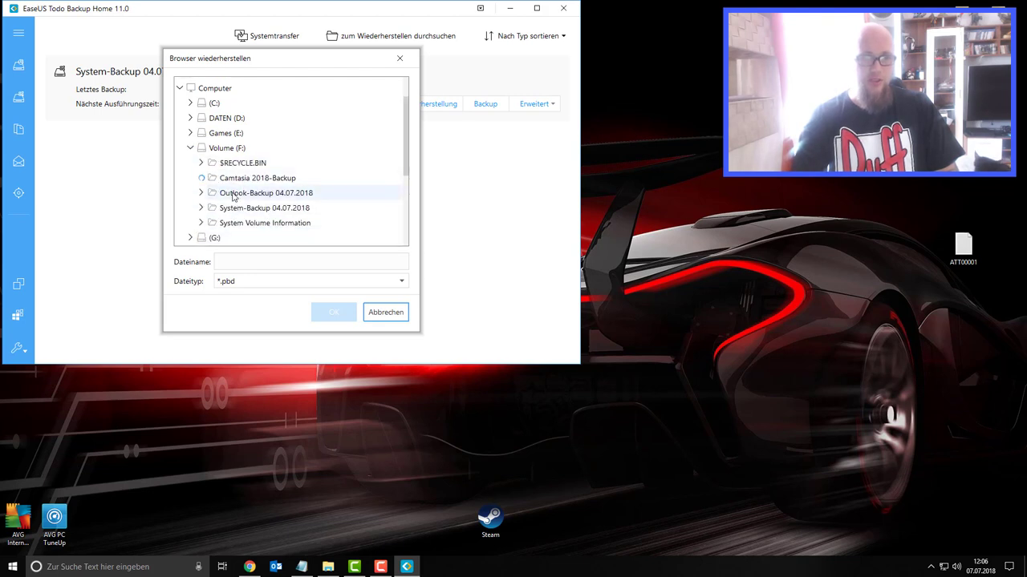
{"action": "left_click", "coordinate": [254, 193]}
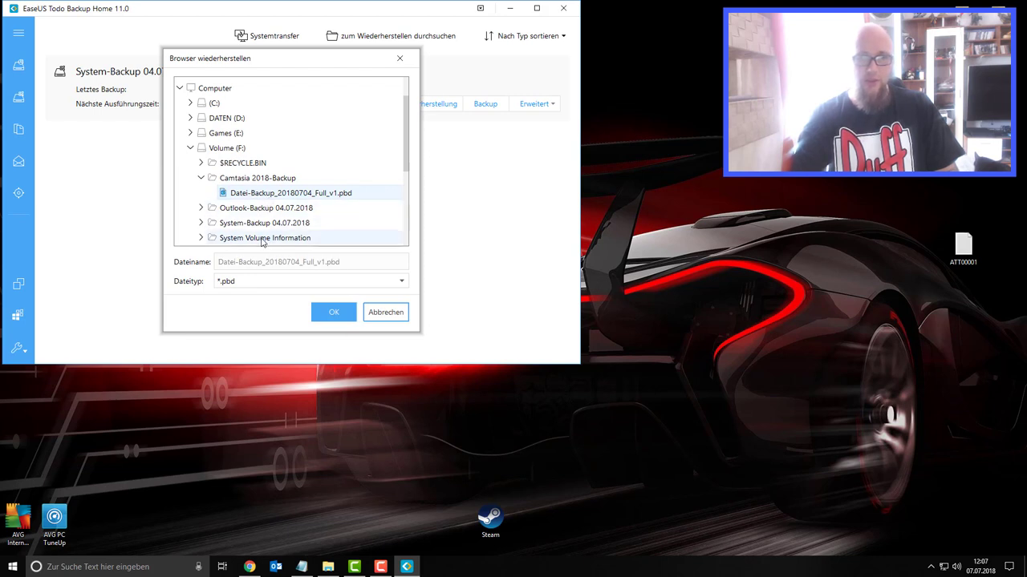
{"action": "left_click", "coordinate": [399, 58]}
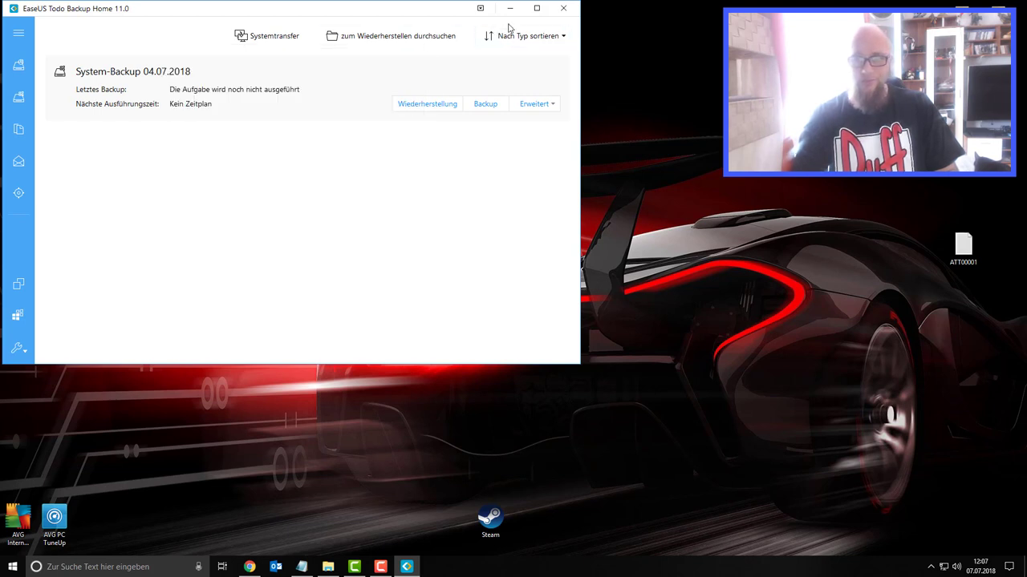
{"action": "left_click", "coordinate": [564, 9]}
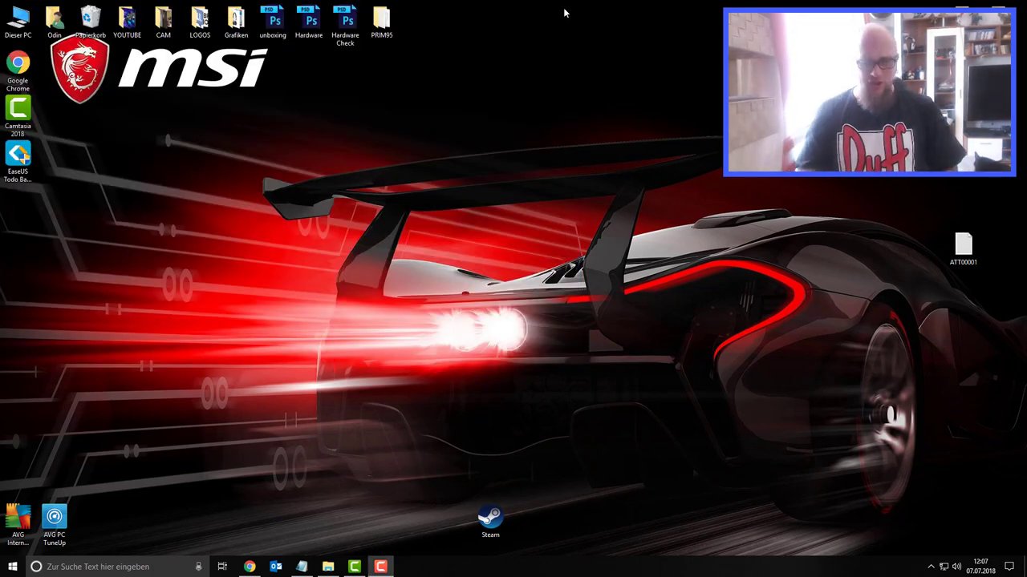
Step: Reopen EaseUS Todo Backup, permanently delete Neuer Ordner (2) from the recycle bin, and move the program window to the screen's corner
{"action": "double_click", "coordinate": [24, 158]}
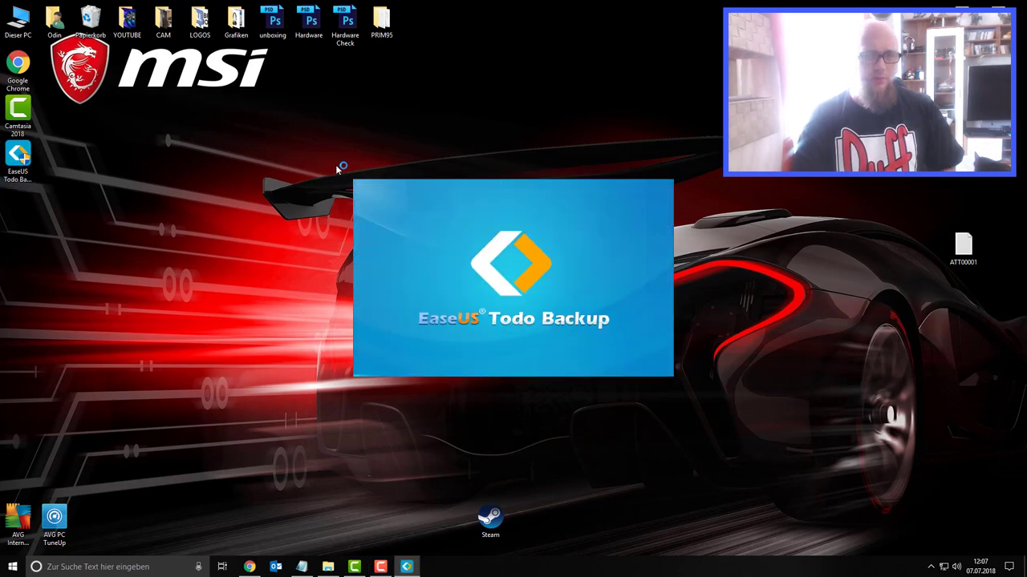
{"action": "right_click", "coordinate": [91, 24]}
{"action": "key", "text": "shift+Delete"}
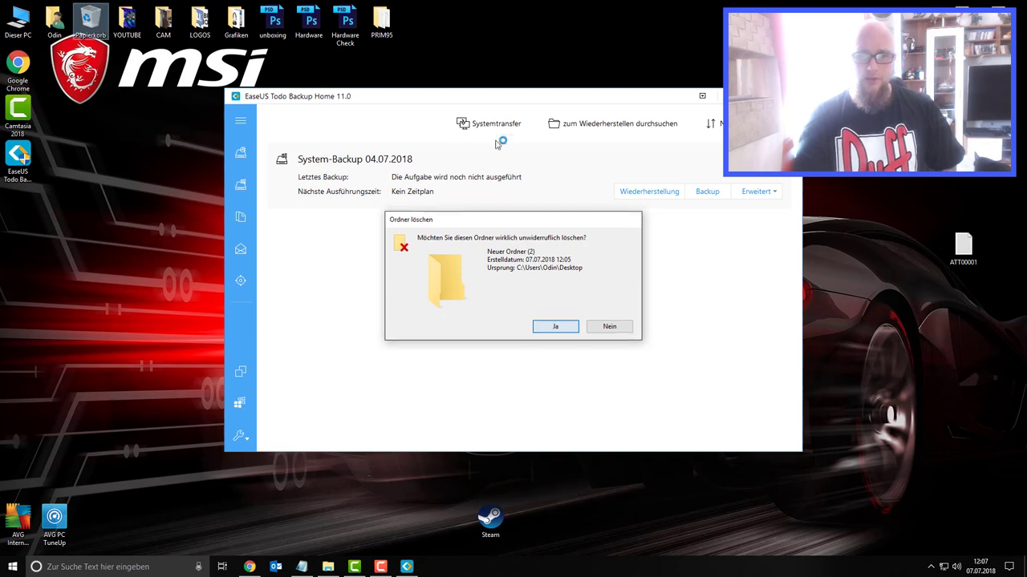
{"action": "left_click", "coordinate": [535, 328]}
{"action": "left_click_drag", "start_coordinate": [438, 98], "coordinate": [176, 8]}
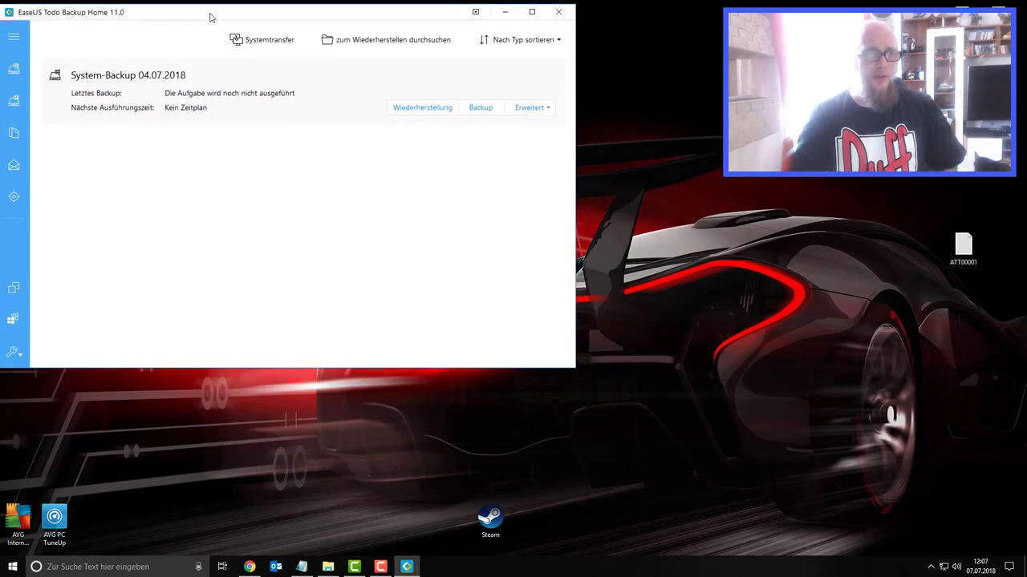
{"action": "left_click", "coordinate": [12, 353]}
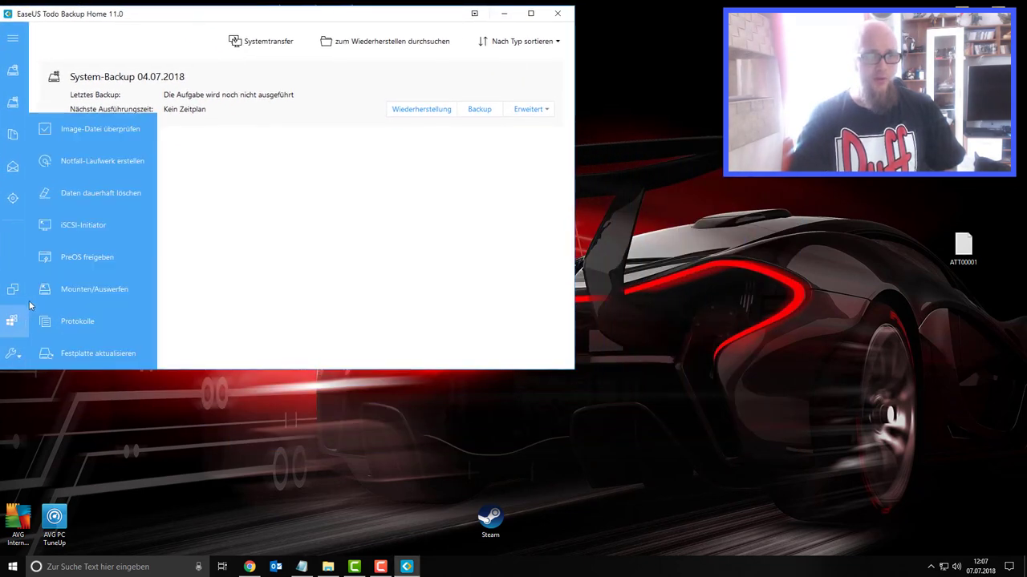
{"action": "left_click", "coordinate": [83, 163]}
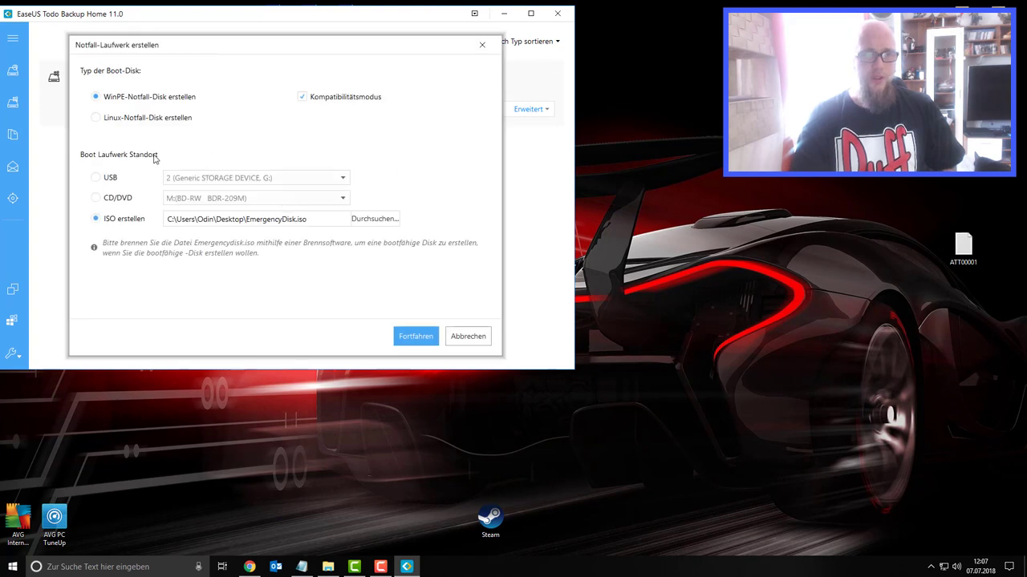
{"action": "left_click", "coordinate": [97, 179]}
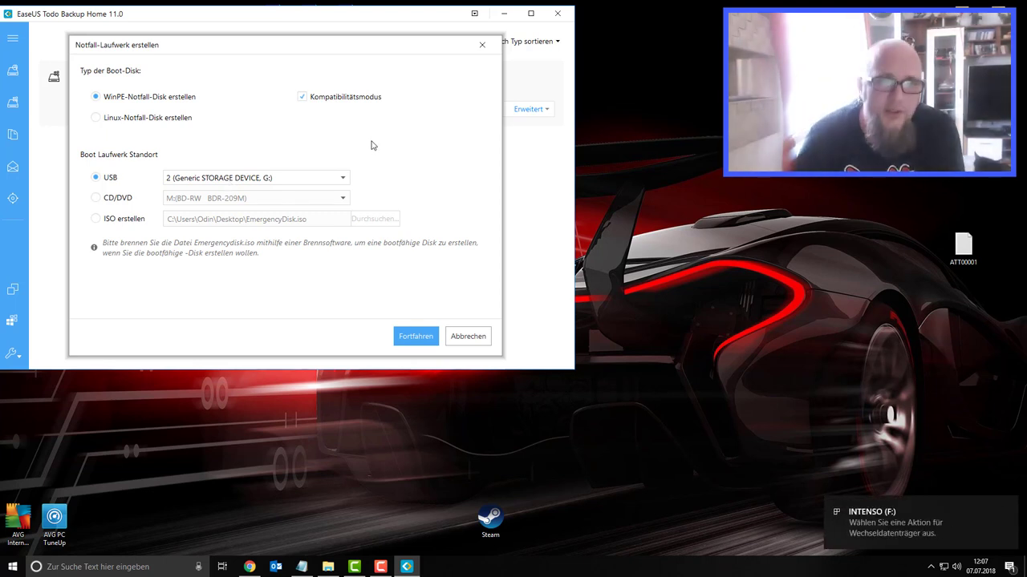
{"action": "left_click", "coordinate": [482, 45]}
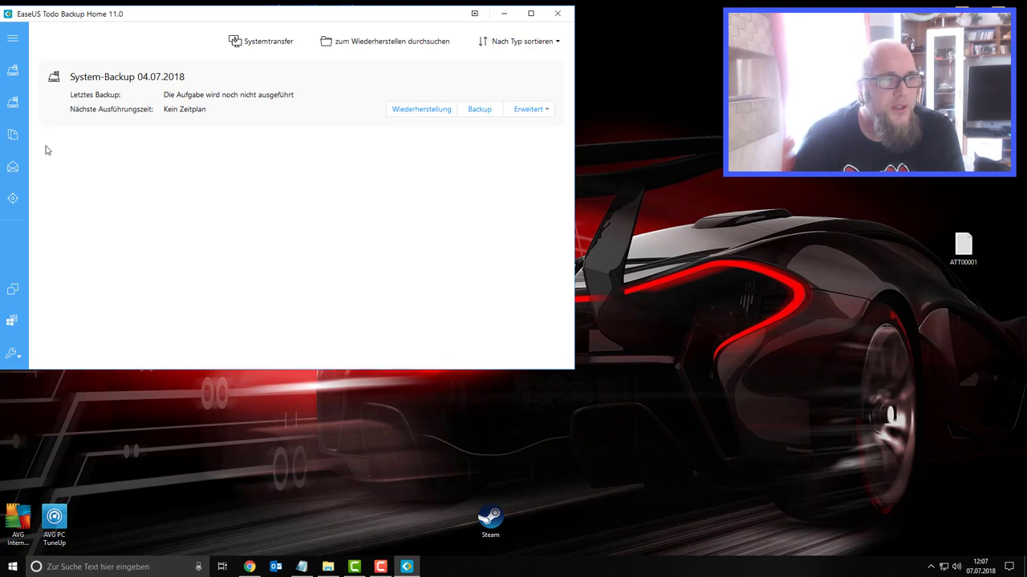
Step: Start creating a WinPE emergency disk on the USB drive 7 (Intenso Rainbow Line, F:)
{"action": "left_click", "coordinate": [14, 353]}
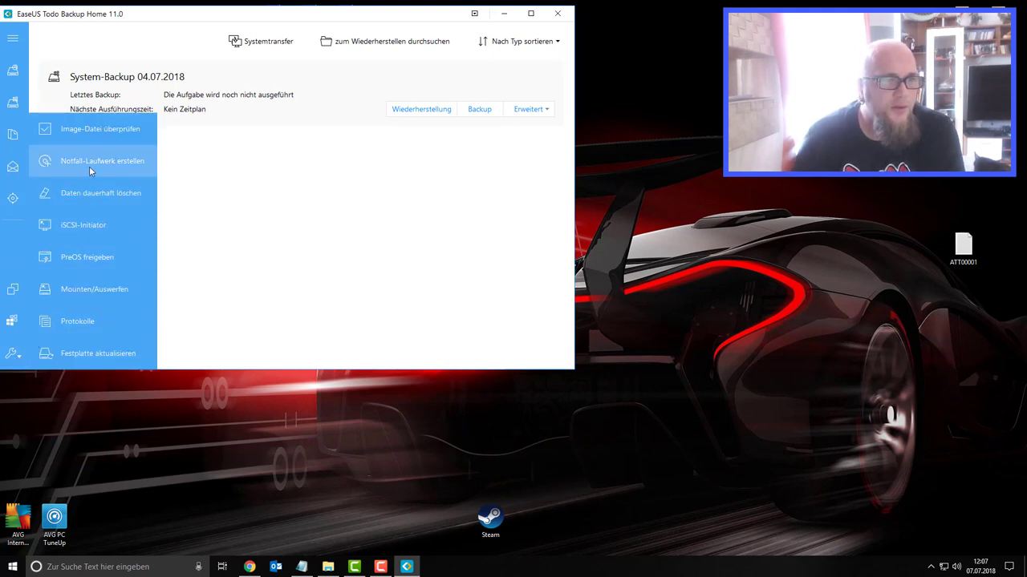
{"action": "left_click", "coordinate": [88, 172]}
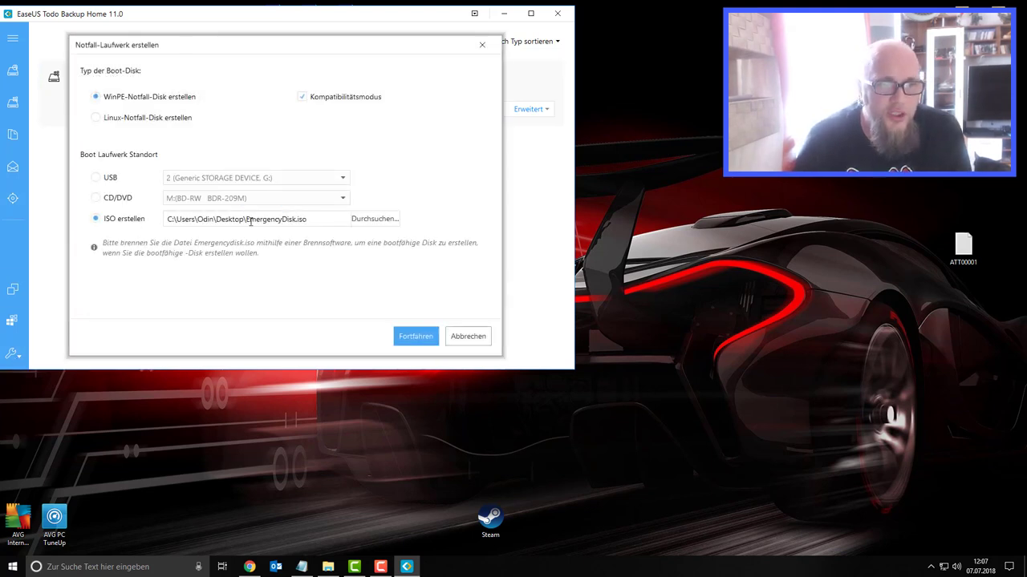
{"action": "left_click", "coordinate": [95, 199]}
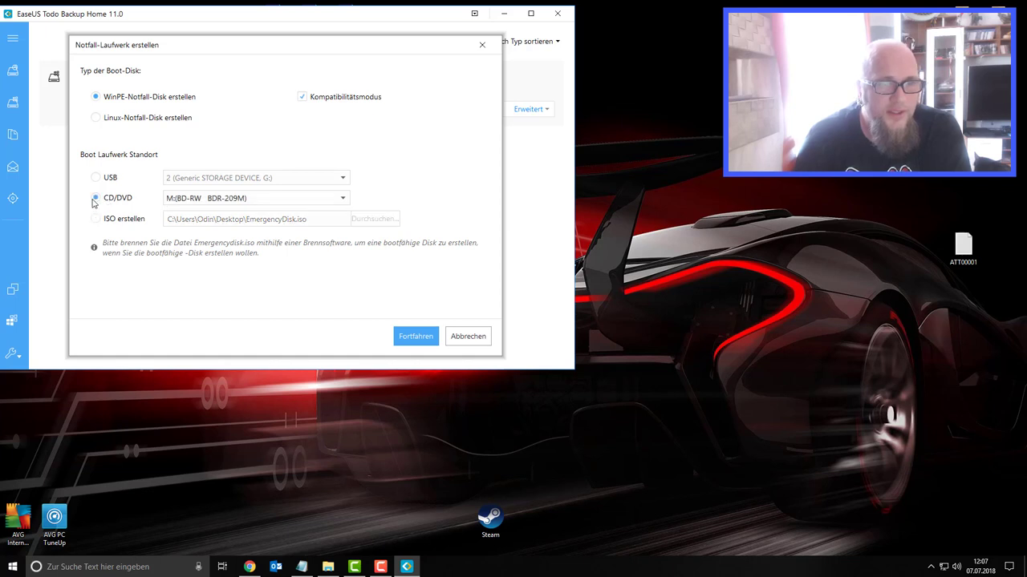
{"action": "left_click", "coordinate": [96, 178]}
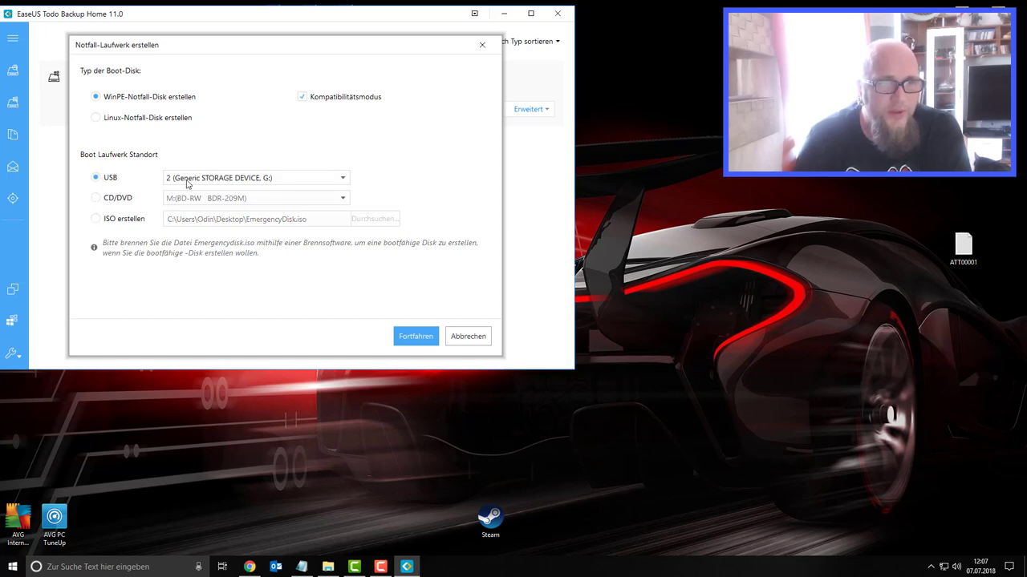
{"action": "left_click", "coordinate": [308, 180]}
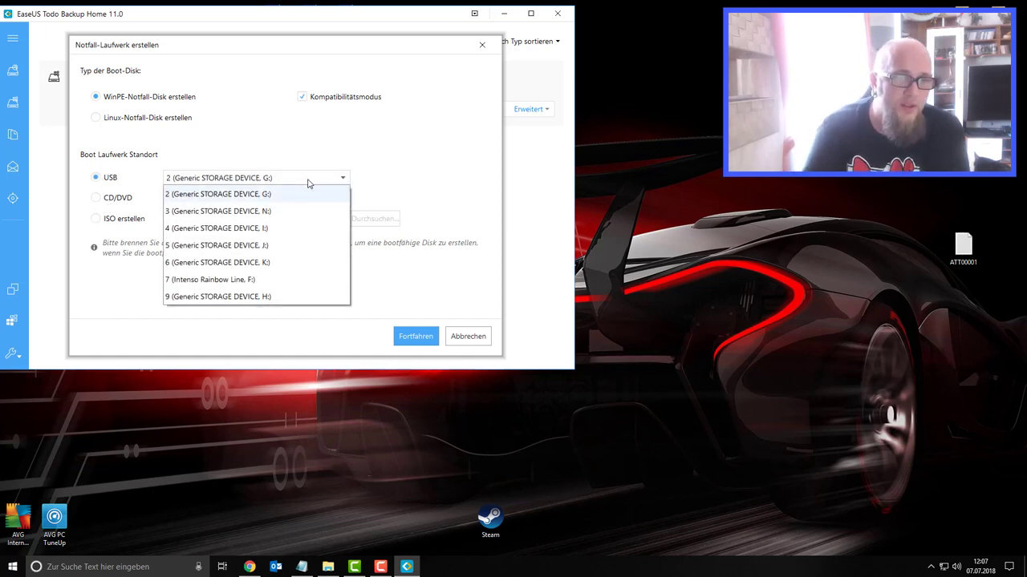
{"action": "left_click", "coordinate": [241, 280]}
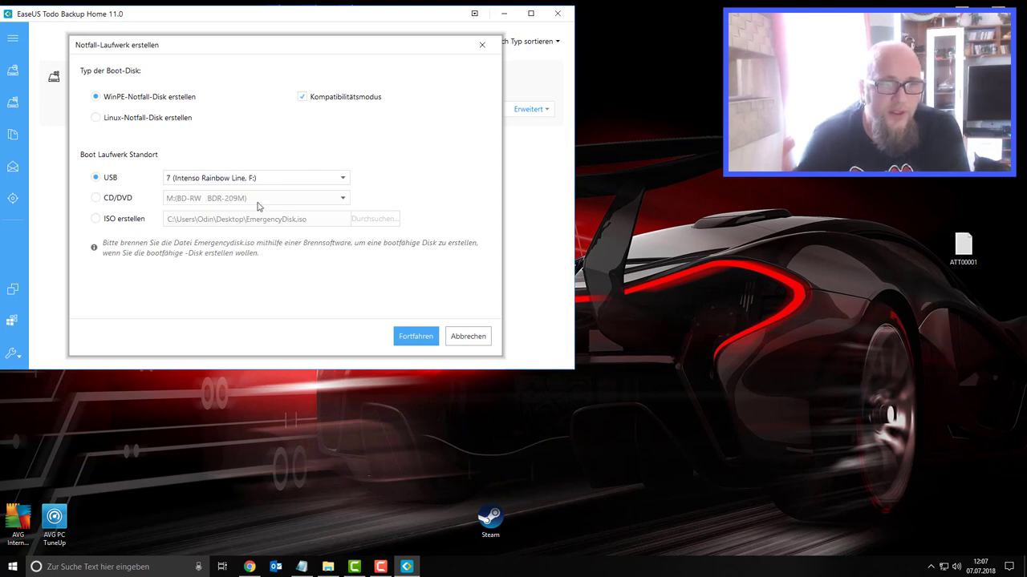
{"action": "left_click", "coordinate": [415, 336]}
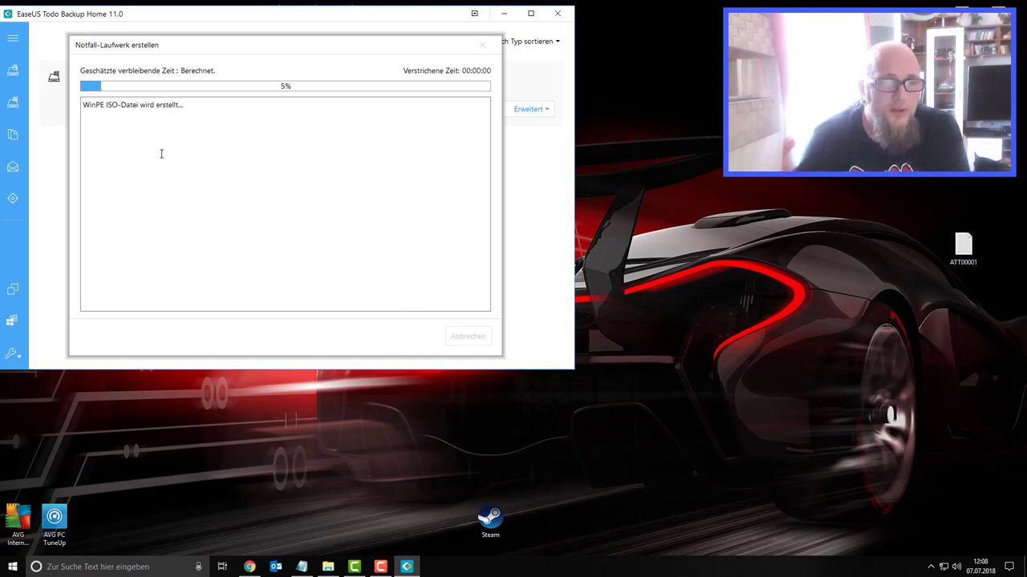
{"action": "left_click_drag", "start_coordinate": [206, 46], "coordinate": [220, 28]}
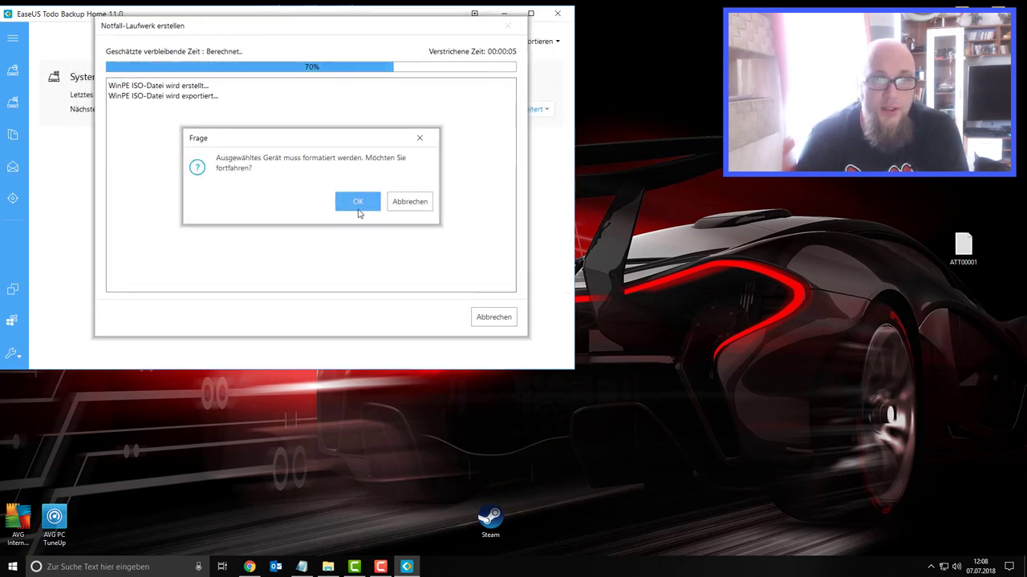
Step: Confirm formatting the selected USB device to continue creating the emergency disk
{"action": "left_click", "coordinate": [359, 210]}
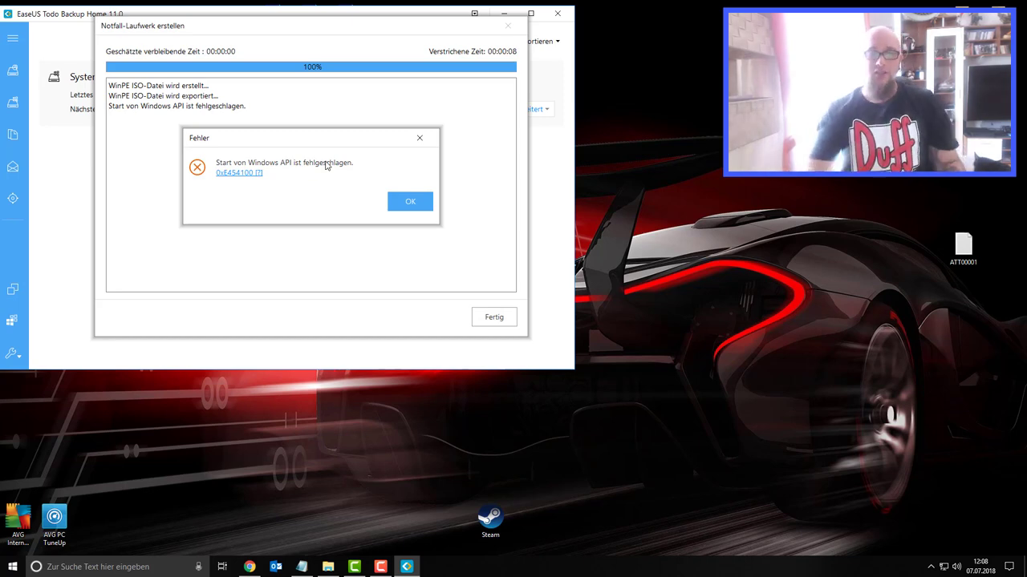
Step: Open the help article linked from error code 0xE454100 and read through its instructions on creating an error report
{"action": "left_click", "coordinate": [221, 174]}
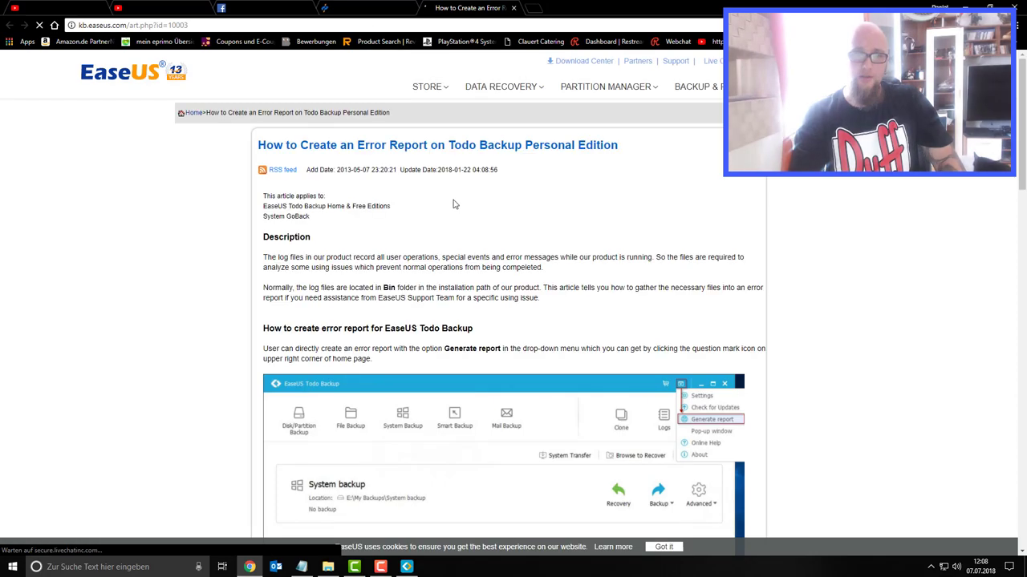
{"action": "scroll", "coordinate": [472, 229], "scroll_direction": "down", "scroll_amount": 3}
{"action": "scroll", "coordinate": [481, 231], "scroll_direction": "down", "scroll_amount": 15}
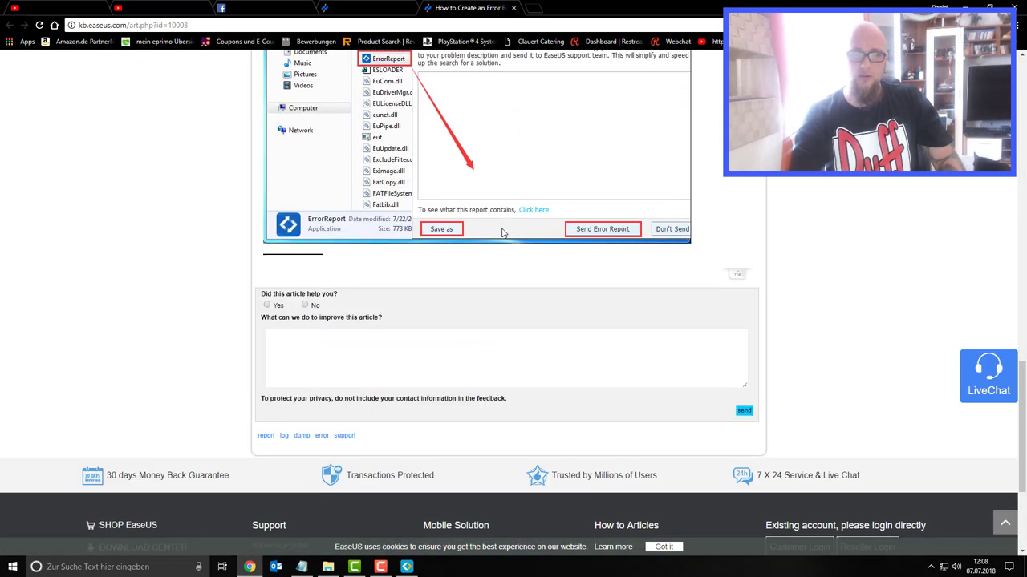
{"action": "scroll", "coordinate": [503, 233], "scroll_direction": "up", "scroll_amount": 15}
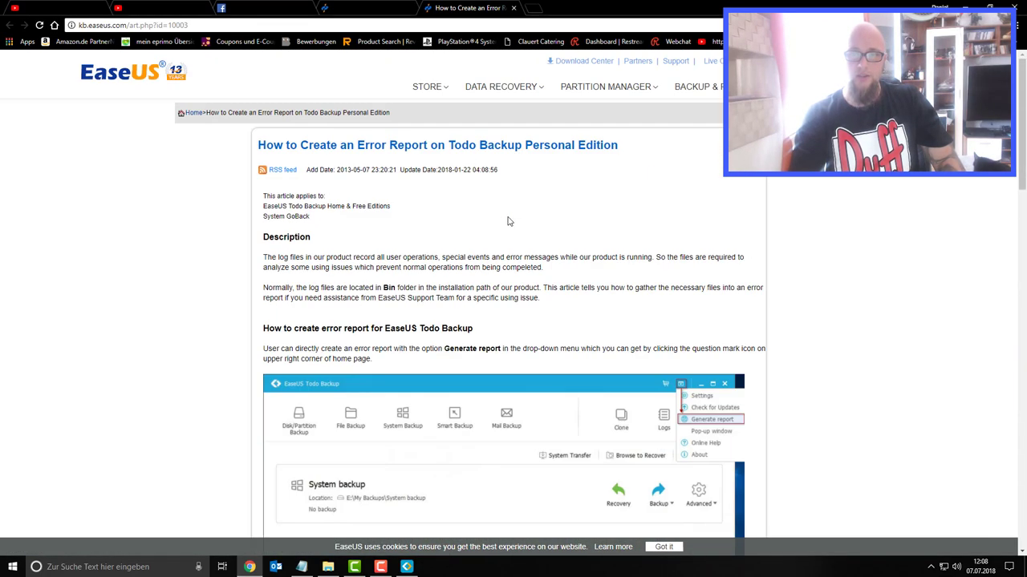
{"action": "scroll", "coordinate": [503, 321], "scroll_direction": "down", "scroll_amount": 10}
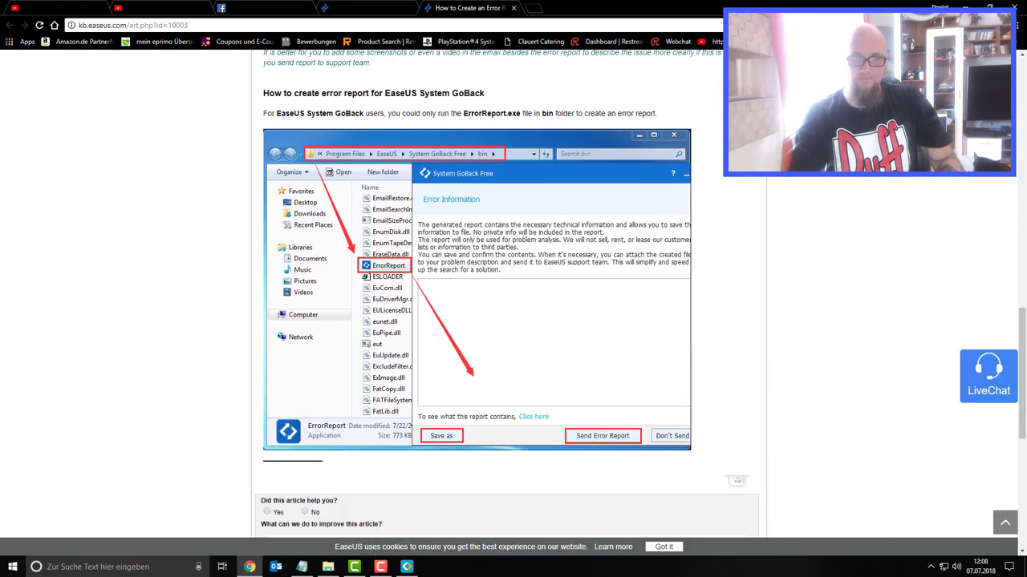
{"action": "scroll", "coordinate": [507, 294], "scroll_direction": "down", "scroll_amount": 4}
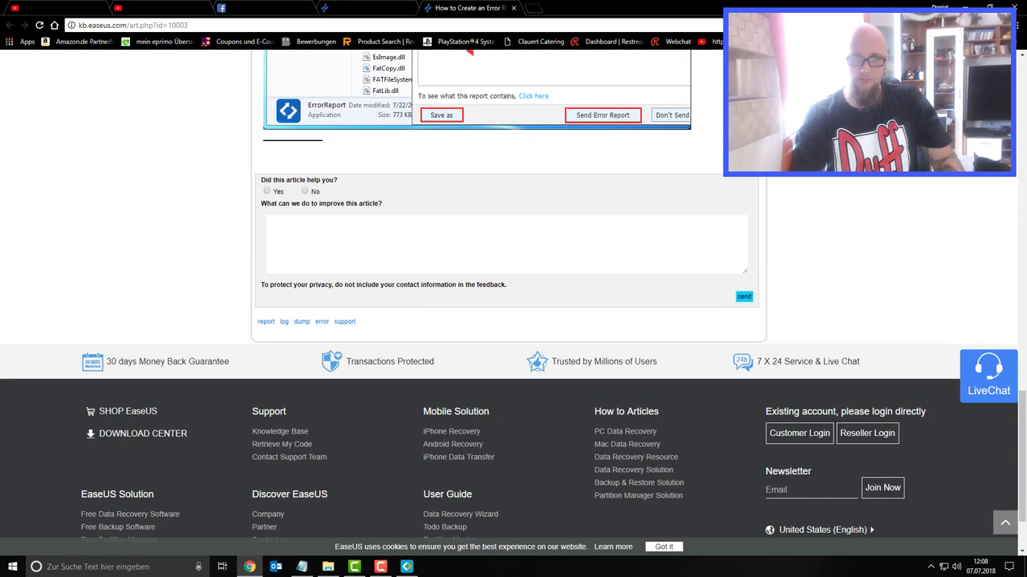
{"action": "scroll", "coordinate": [507, 295], "scroll_direction": "up", "scroll_amount": 3}
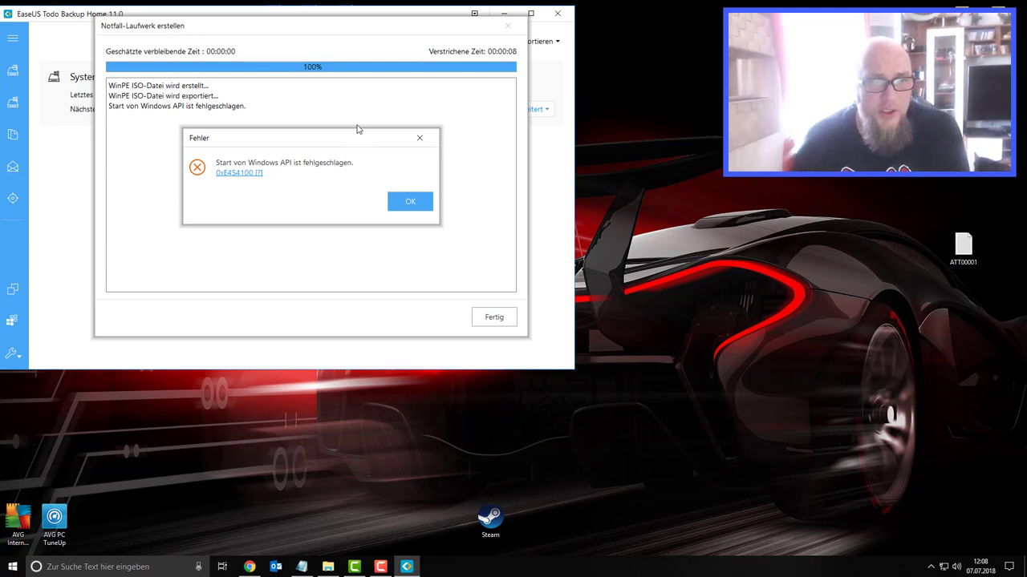
Step: Dismiss the error message, close the emergency disk window, and exit EaseUS Todo Backup
{"action": "left_click_drag", "start_coordinate": [358, 131], "coordinate": [349, 107]}
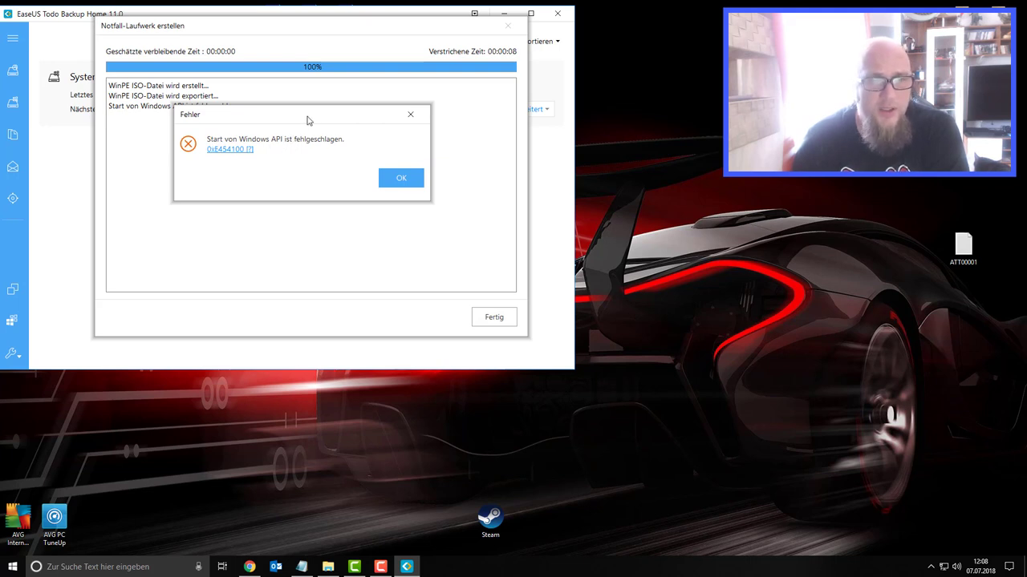
{"action": "left_click_drag", "start_coordinate": [307, 120], "coordinate": [283, 152]}
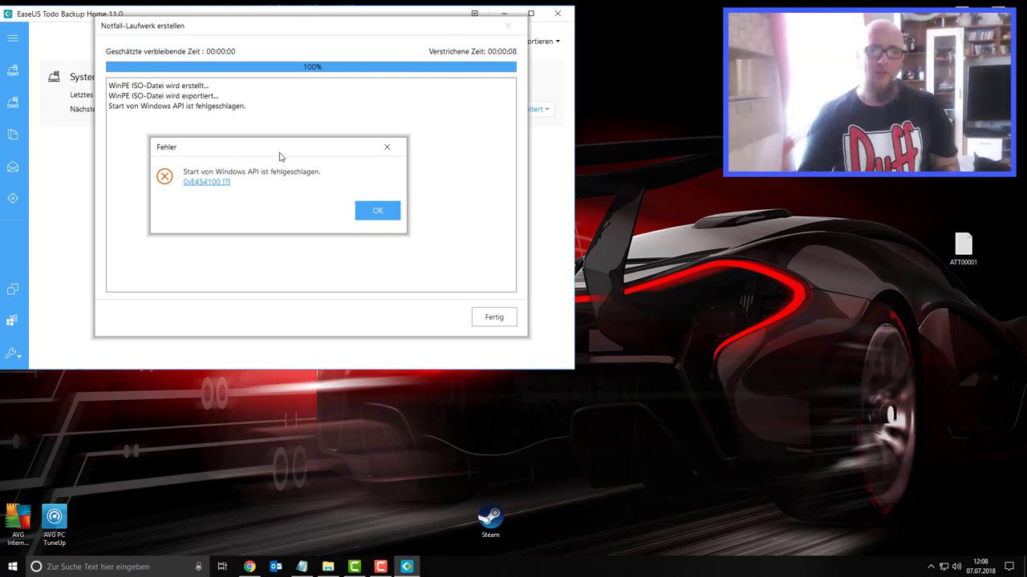
{"action": "left_click", "coordinate": [377, 210]}
{"action": "left_click", "coordinate": [507, 26]}
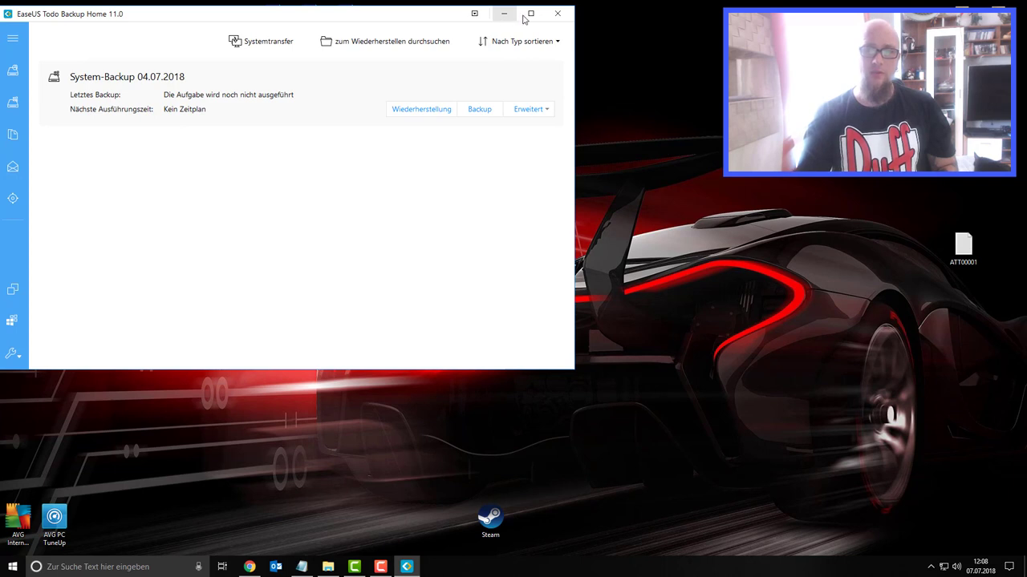
{"action": "left_click", "coordinate": [557, 13]}
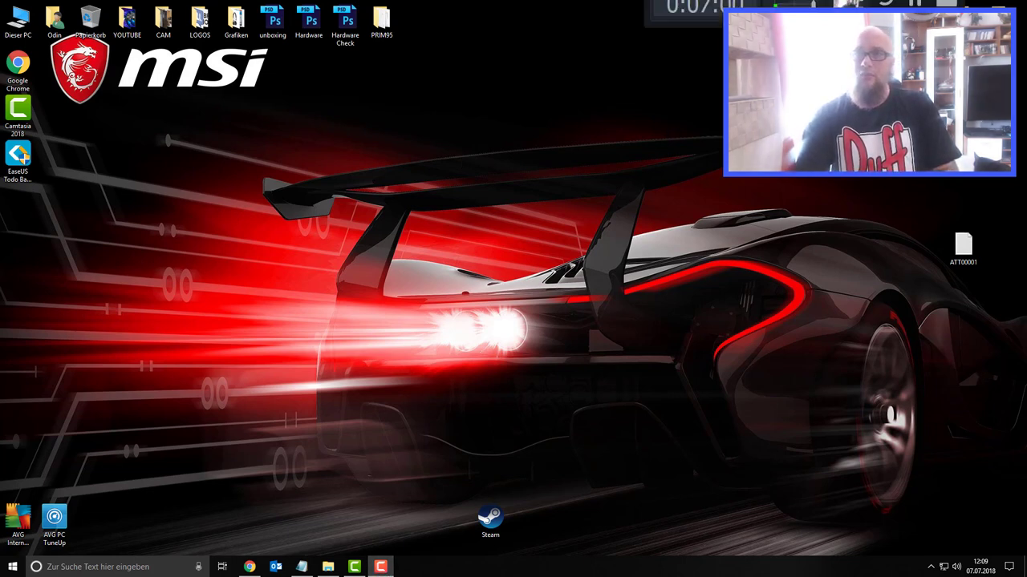
{"action": "left_click_drag", "start_coordinate": [826, 8], "coordinate": [894, 485]}
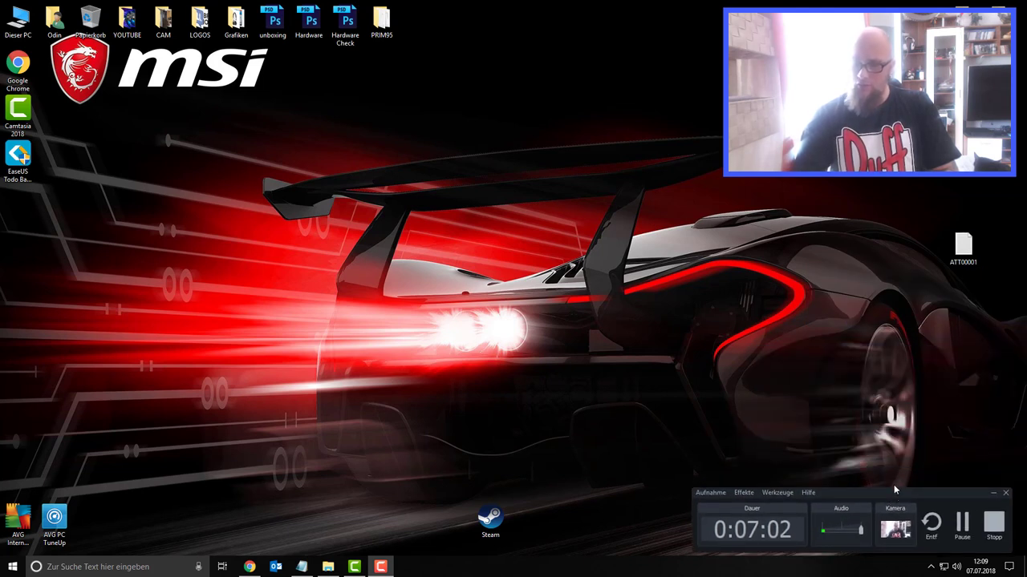